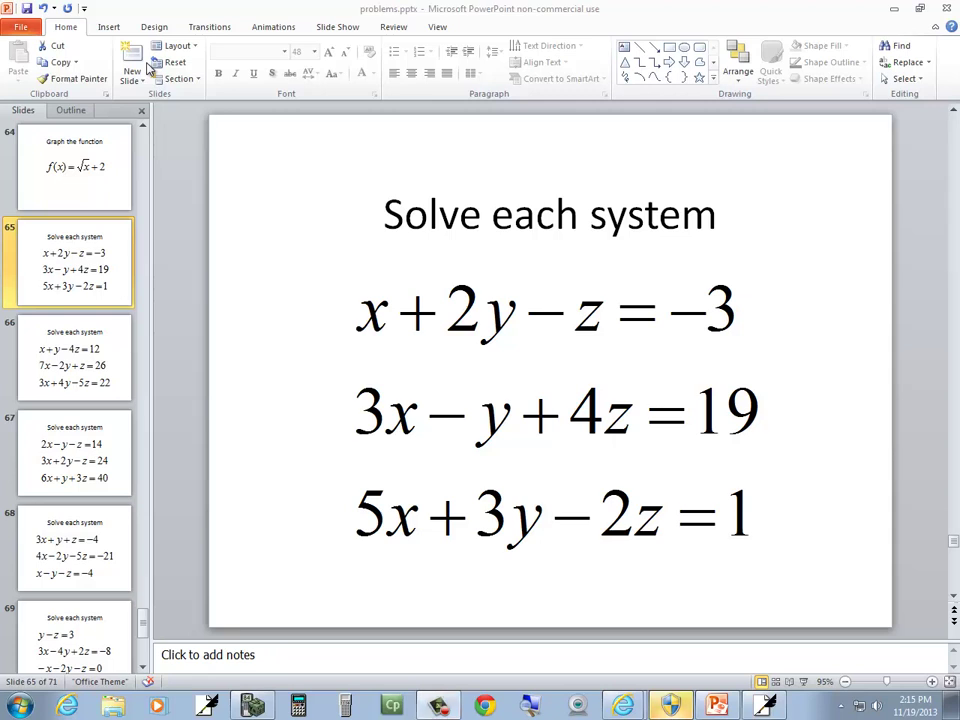
# Switch from the PowerPoint slide to the blank Free Notes page with Alt+Tab
pyautogui.hotkey('alt', 'Tab')
pyautogui.hotkey('alt', 'Tab')
pyautogui.hotkey('alt', 'Tab')
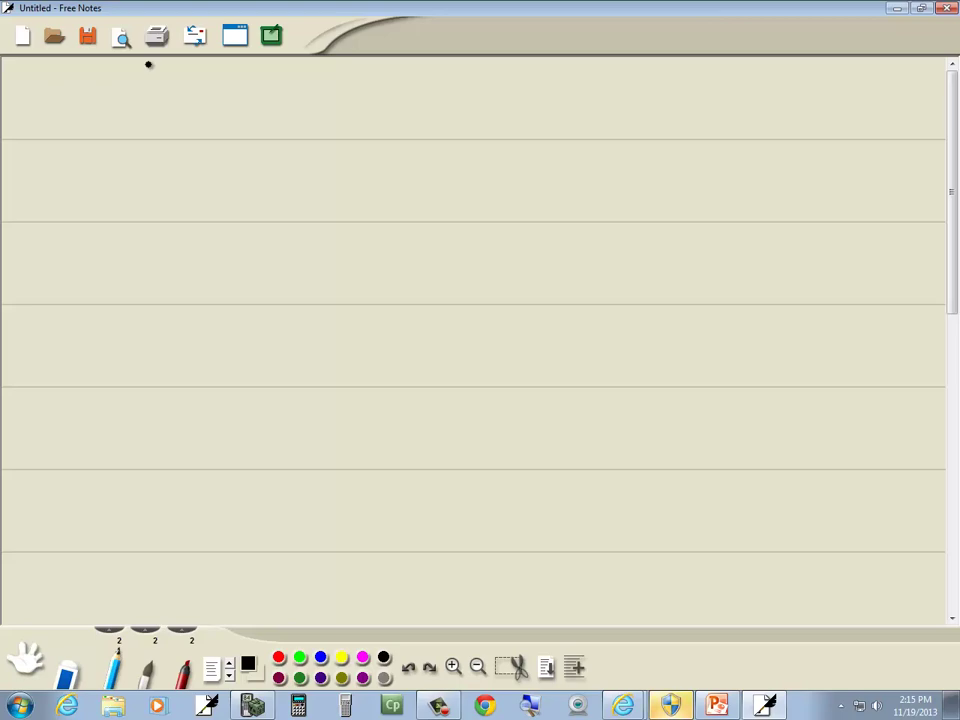
# Handwrite the first equation x+2y−z=−3 at the top of the page
pyautogui.moveTo(61, 92)
pyautogui.mouseDown()
pyautogui.moveTo(76, 113)
pyautogui.moveTo(58, 117)
pyautogui.moveTo(100, 116)
pyautogui.mouseUp()
pyautogui.moveTo(93, 104); pyautogui.dragTo(140, 110)
pyautogui.moveTo(145, 98)
pyautogui.mouseDown()
pyautogui.moveTo(135, 140)
pyautogui.moveTo(160, 108)
pyautogui.mouseUp()
pyautogui.moveTo(172, 100)
pyautogui.mouseDown()
pyautogui.moveTo(188, 99)
pyautogui.moveTo(191, 121)
pyautogui.moveTo(250, 104)
pyautogui.mouseUp()
pyautogui.moveTo(255, 97); pyautogui.dragTo(256, 124)
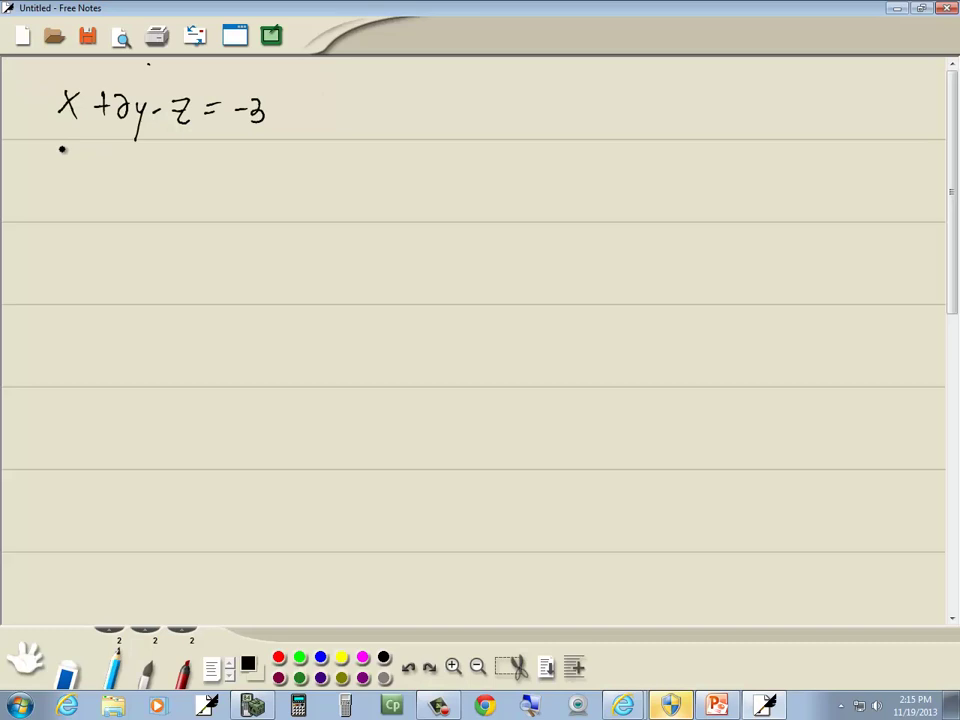
# Handwrite the second equation 3x−y+4z=19 below the first
pyautogui.moveTo(62, 148)
pyautogui.mouseDown()
pyautogui.moveTo(60, 170)
pyautogui.moveTo(86, 170)
pyautogui.moveTo(72, 170)
pyautogui.mouseUp()
pyautogui.moveTo(100, 162); pyautogui.dragTo(132, 170)
pyautogui.moveTo(140, 152); pyautogui.dragTo(127, 192)
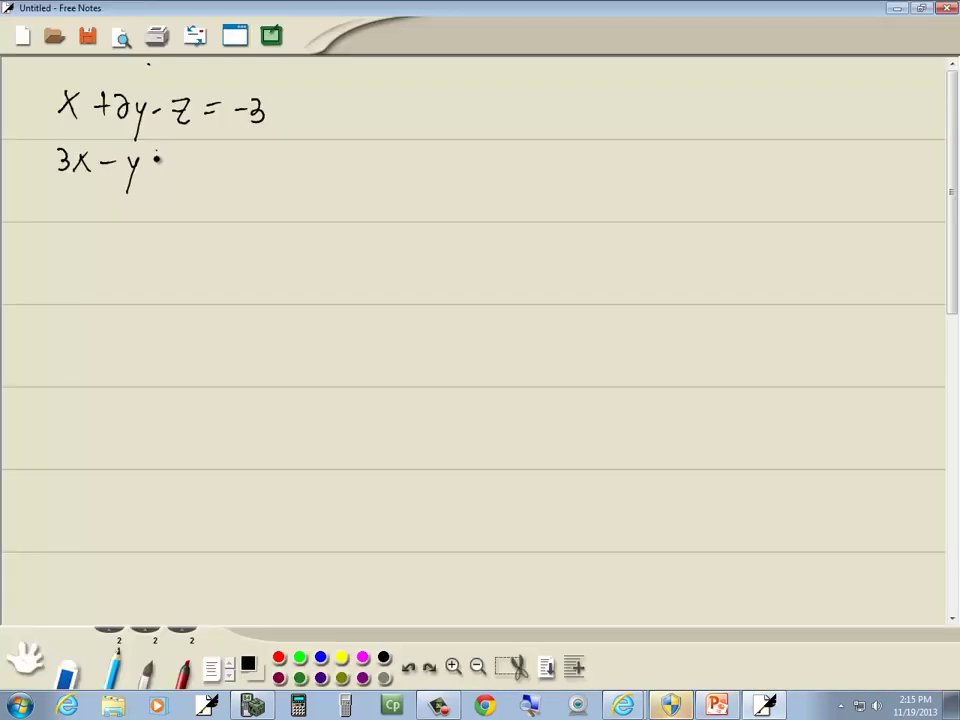
pyautogui.moveTo(152, 150); pyautogui.dragTo(152, 170)
pyautogui.moveTo(144, 160)
pyautogui.mouseDown()
pyautogui.moveTo(198, 175)
pyautogui.moveTo(226, 164)
pyautogui.mouseUp()
pyautogui.moveTo(210, 171); pyautogui.dragTo(226, 171)
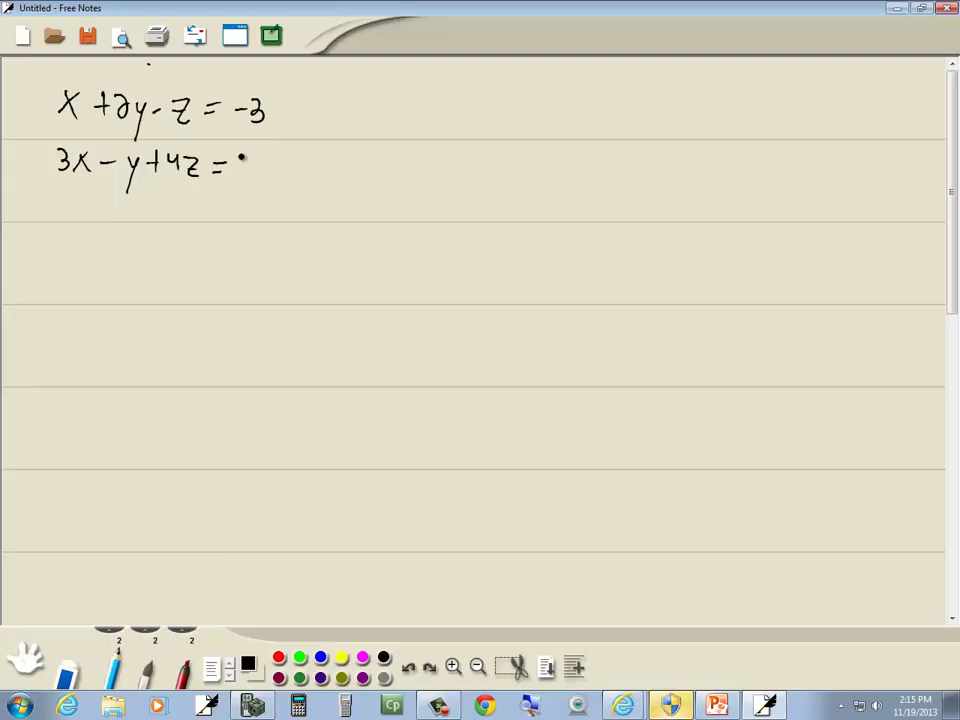
pyautogui.moveTo(242, 150)
pyautogui.mouseDown()
pyautogui.moveTo(241, 168)
pyautogui.moveTo(258, 175)
pyautogui.mouseUp()
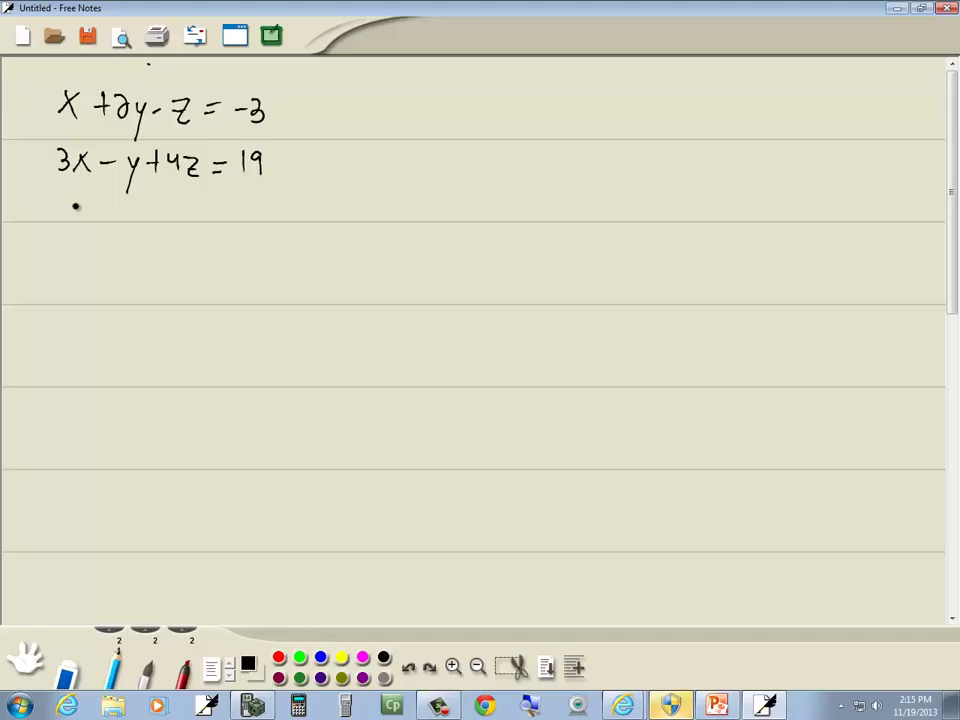
# Handwrite the third equation 5x+3y−2z=1 below the second
pyautogui.moveTo(58, 208); pyautogui.dragTo(56, 228)
pyautogui.moveTo(60, 208); pyautogui.dragTo(88, 226)
pyautogui.moveTo(88, 212)
pyautogui.mouseDown()
pyautogui.moveTo(74, 226)
pyautogui.moveTo(108, 219)
pyautogui.mouseUp()
pyautogui.moveTo(102, 213)
pyautogui.mouseDown()
pyautogui.moveTo(102, 226)
pyautogui.moveTo(132, 234)
pyautogui.moveTo(150, 218)
pyautogui.mouseUp()
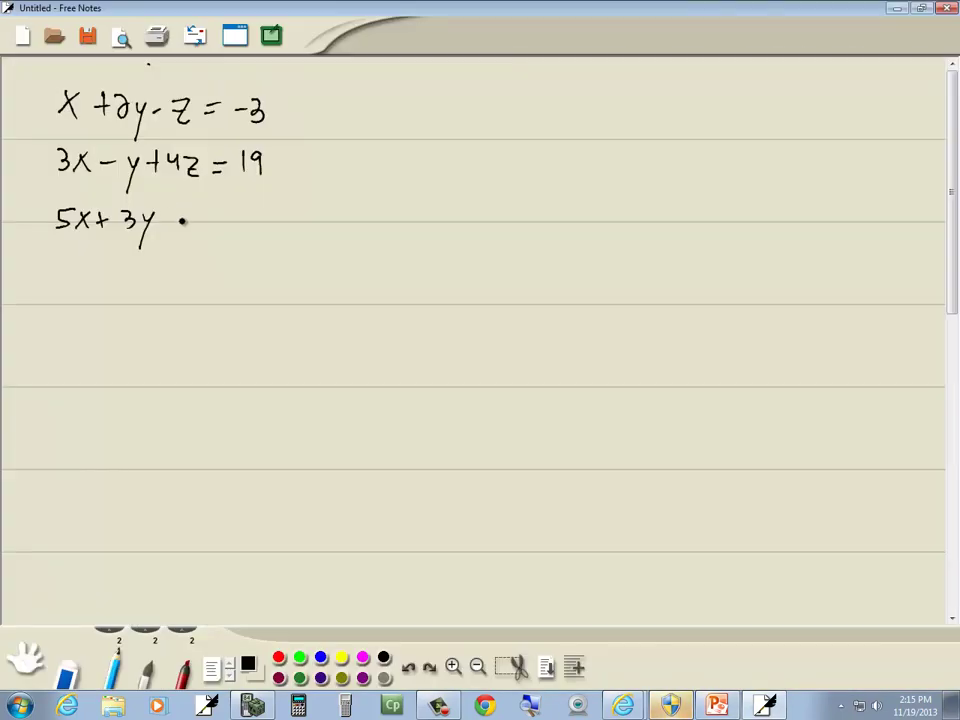
pyautogui.moveTo(168, 219); pyautogui.dragTo(179, 219)
pyautogui.moveTo(186, 212); pyautogui.dragTo(206, 227)
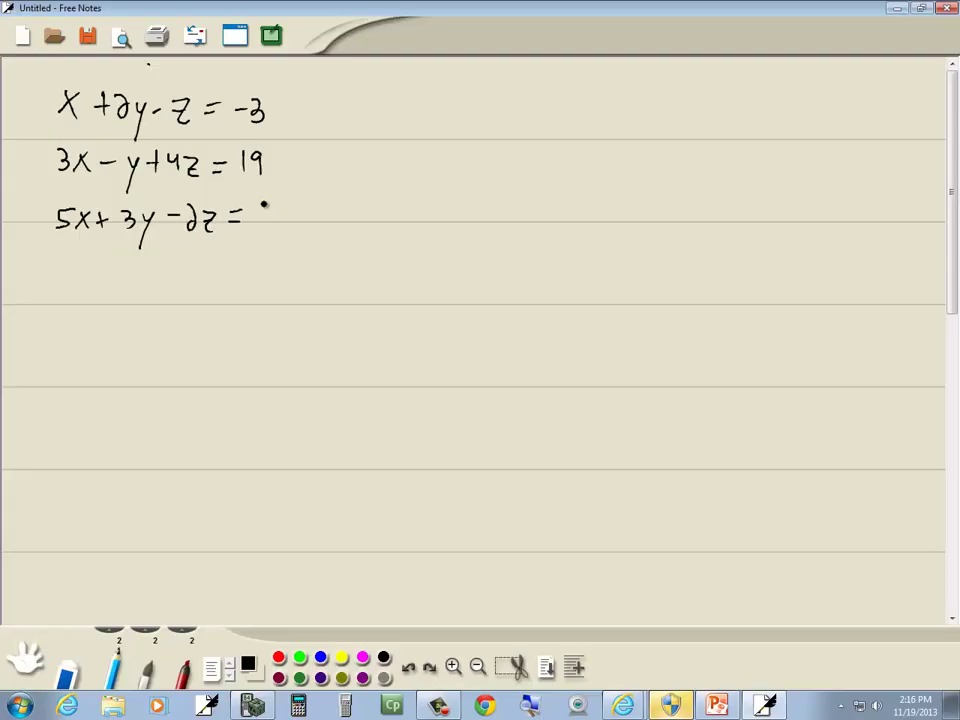
pyautogui.moveTo(265, 212); pyautogui.dragTo(265, 229)
# Draw the matrix brackets below the equations and write the top row 1 2 −1 −3
pyautogui.moveTo(75, 283)
pyautogui.mouseDown()
pyautogui.moveTo(47, 306)
pyautogui.moveTo(39, 414)
pyautogui.moveTo(58, 414)
pyautogui.mouseUp()
pyautogui.moveTo(257, 284)
pyautogui.mouseDown()
pyautogui.moveTo(281, 364)
pyautogui.moveTo(265, 425)
pyautogui.mouseUp()
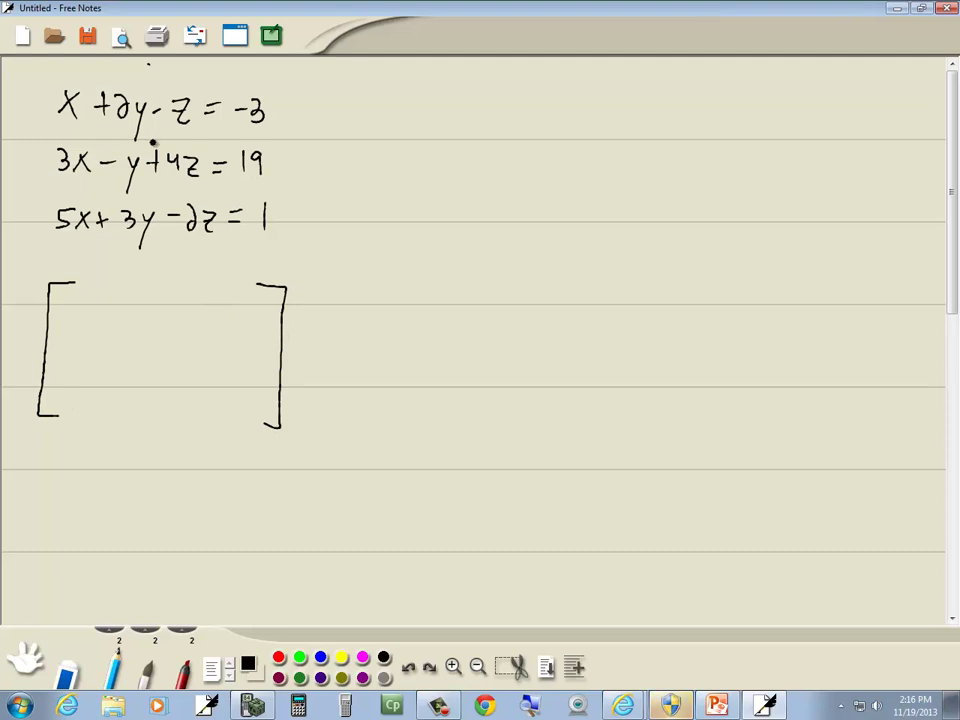
pyautogui.moveTo(77, 298)
pyautogui.mouseDown()
pyautogui.moveTo(77, 322)
pyautogui.moveTo(175, 312)
pyautogui.mouseUp()
pyautogui.moveTo(183, 297)
pyautogui.mouseDown()
pyautogui.moveTo(183, 320)
pyautogui.moveTo(236, 324)
pyautogui.mouseUp()
# Write rows 3 −1 4 19 and 5 3 −2 1, then label the matrix 3x4
pyautogui.moveTo(68, 337)
pyautogui.mouseDown()
pyautogui.moveTo(74, 352)
pyautogui.moveTo(119, 346)
pyautogui.mouseUp()
pyautogui.moveTo(126, 337)
pyautogui.mouseDown()
pyautogui.moveTo(125, 354)
pyautogui.moveTo(187, 352)
pyautogui.mouseUp()
pyautogui.moveTo(183, 340)
pyautogui.mouseDown()
pyautogui.moveTo(183, 360)
pyautogui.moveTo(238, 360)
pyautogui.mouseUp()
pyautogui.moveTo(68, 383)
pyautogui.mouseDown()
pyautogui.moveTo(70, 401)
pyautogui.moveTo(178, 398)
pyautogui.mouseUp()
pyautogui.moveTo(184, 392); pyautogui.dragTo(230, 407)
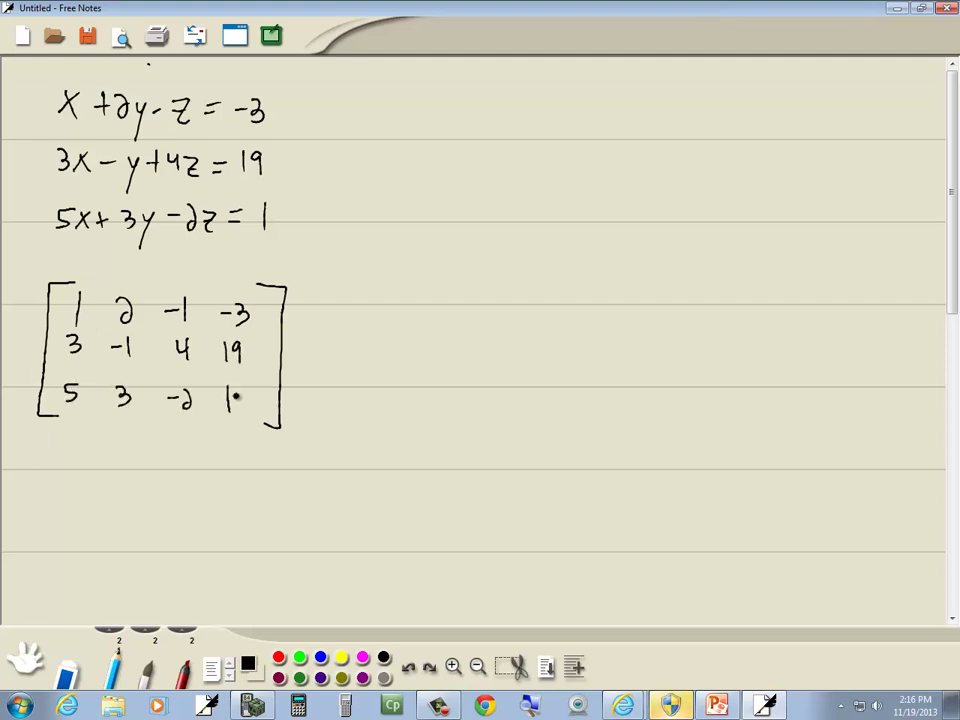
pyautogui.moveTo(267, 455)
pyautogui.mouseDown()
pyautogui.moveTo(268, 473)
pyautogui.moveTo(311, 463)
pyautogui.mouseUp()
pyautogui.moveTo(308, 450); pyautogui.dragTo(309, 472)
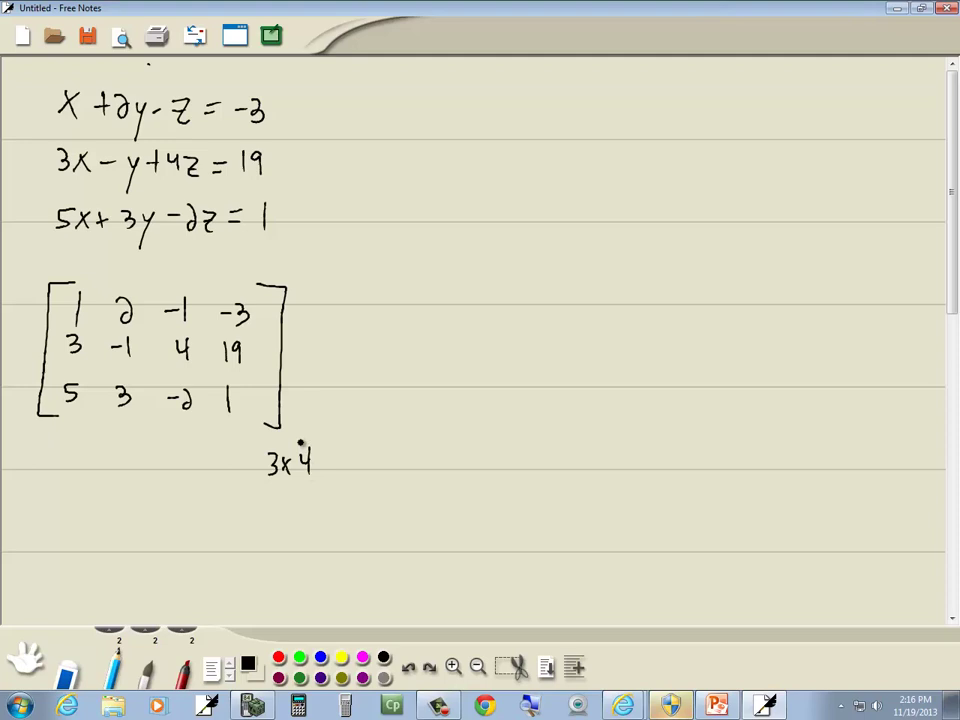
# In TI-SmartView, open matrix [A] in the MATRIX EDIT menu
pyautogui.hotkey('alt', 'Tab')
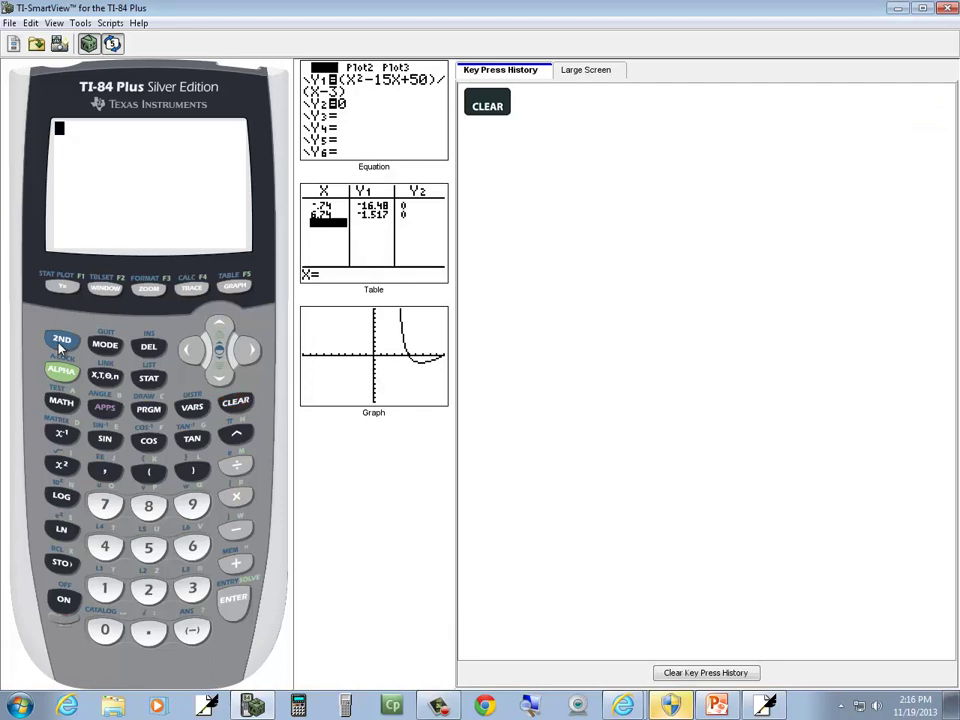
pyautogui.click(62, 340)
pyautogui.click(62, 436)
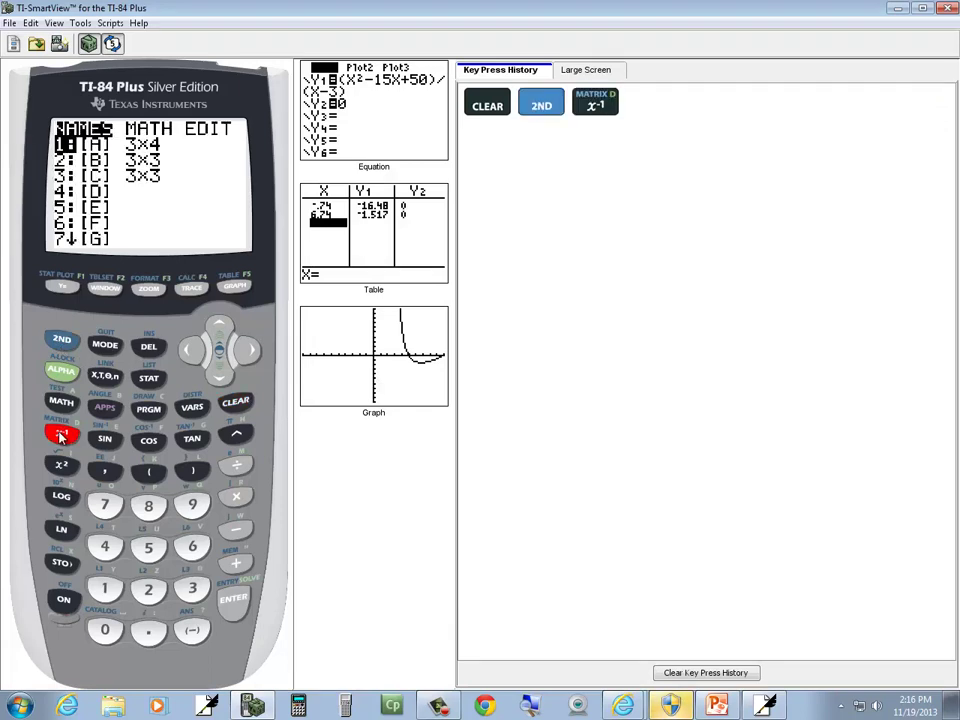
pyautogui.click(193, 350)
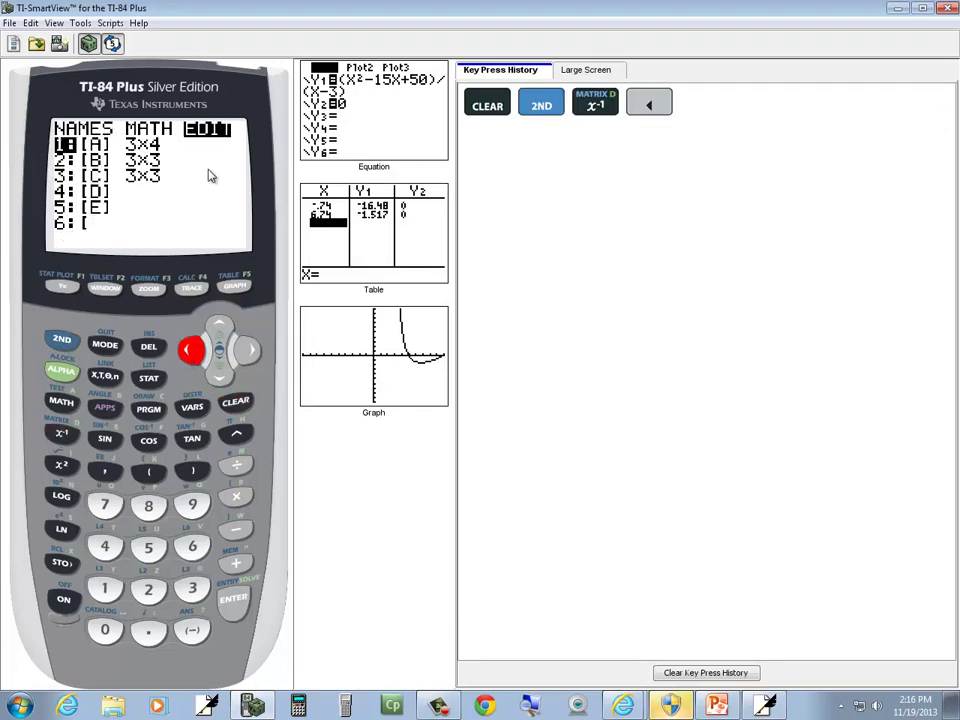
pyautogui.click(232, 612)
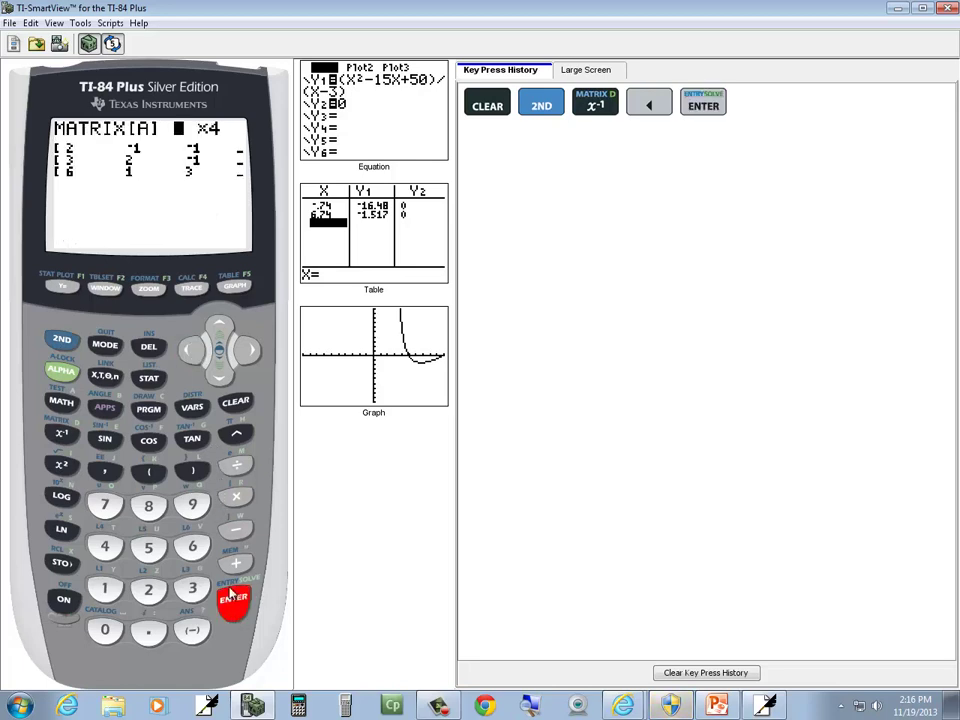
# Set matrix [A]'s dimensions to 3 rows by 4 columns
pyautogui.hotkey('alt', 'Tab')
pyautogui.hotkey('alt', 'Tab')
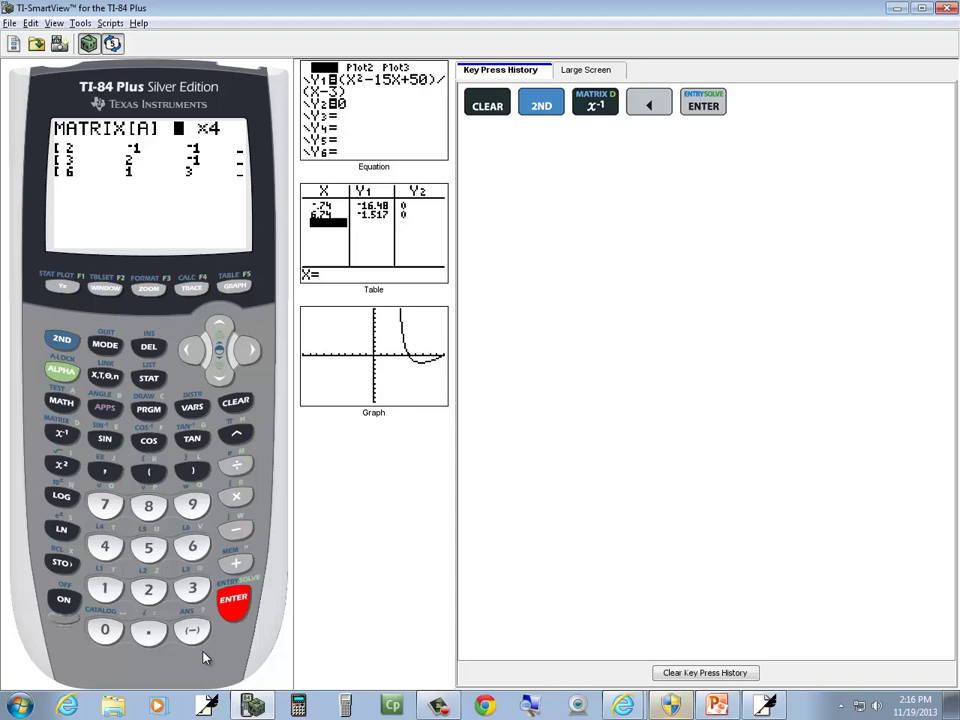
pyautogui.press('3')
pyautogui.press('Return')
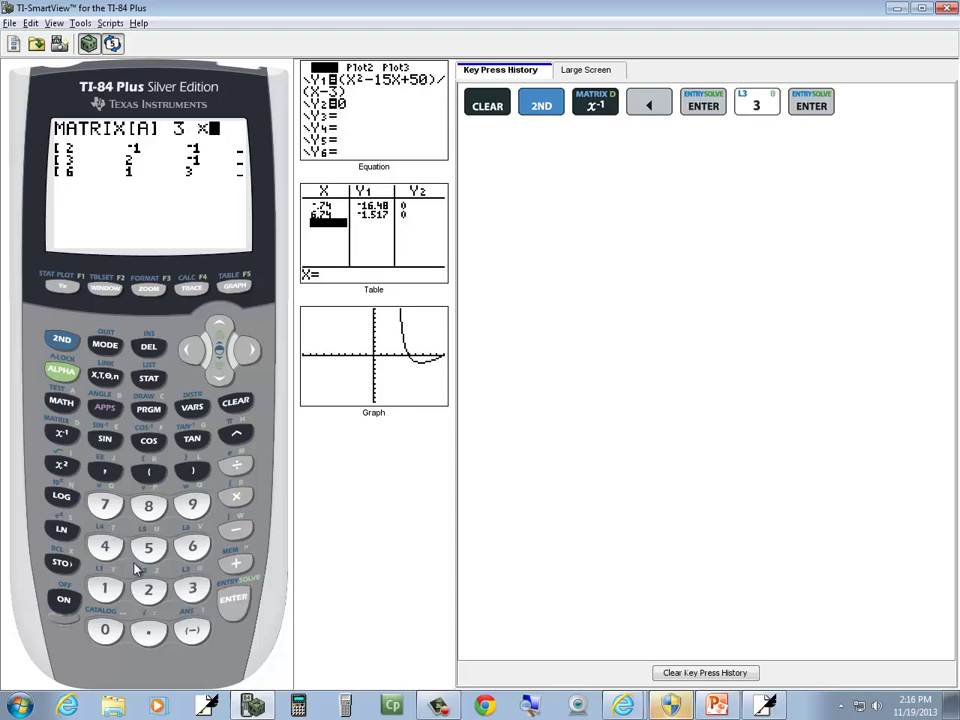
pyautogui.press('4')
pyautogui.press('Return')
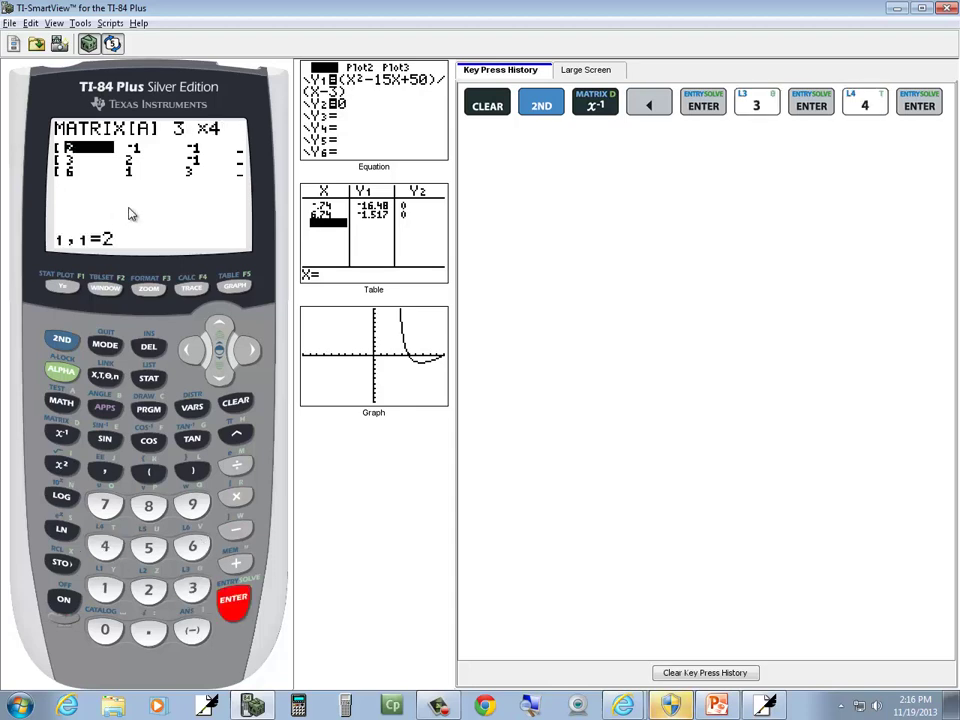
# Enter row one of matrix [A] as 1, 2, −1, −3
pyautogui.hotkey('alt', 'Tab')
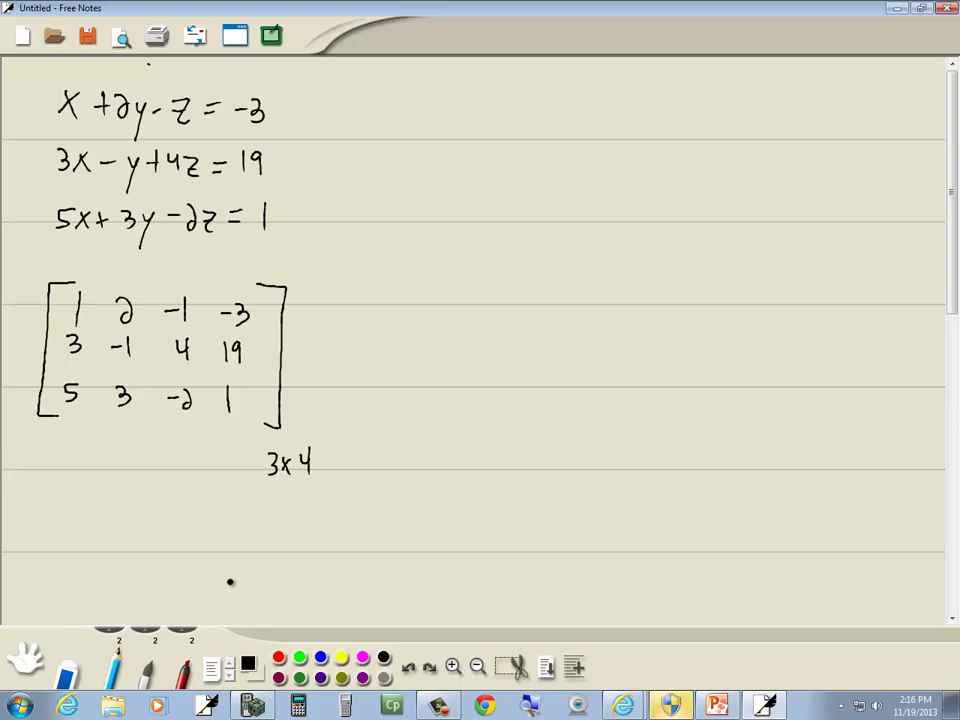
pyautogui.hotkey('alt', 'Tab')
pyautogui.press('1')
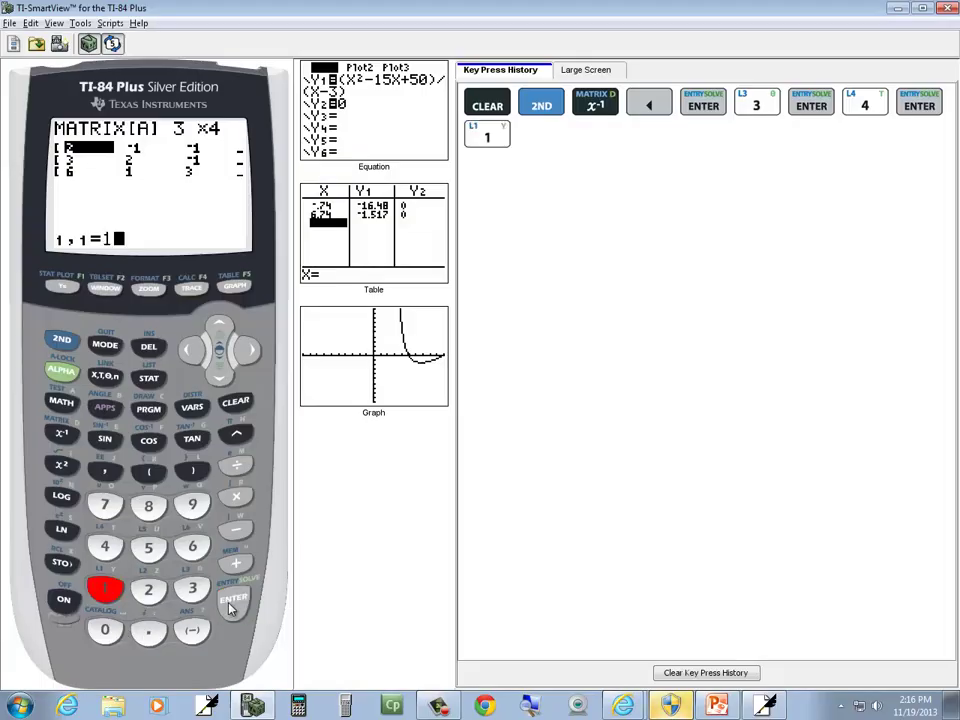
pyautogui.press('Return')
pyautogui.press('2')
pyautogui.press('Return')
pyautogui.press('-')
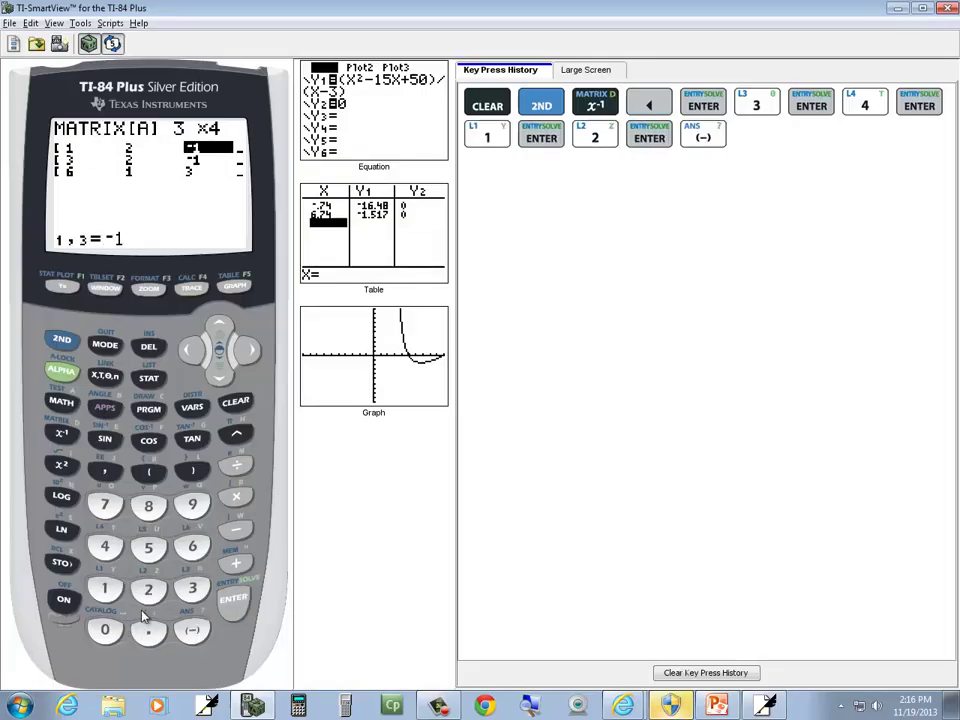
pyautogui.press('1')
pyautogui.press('Return')
pyautogui.hotkey('alt', 'Tab')
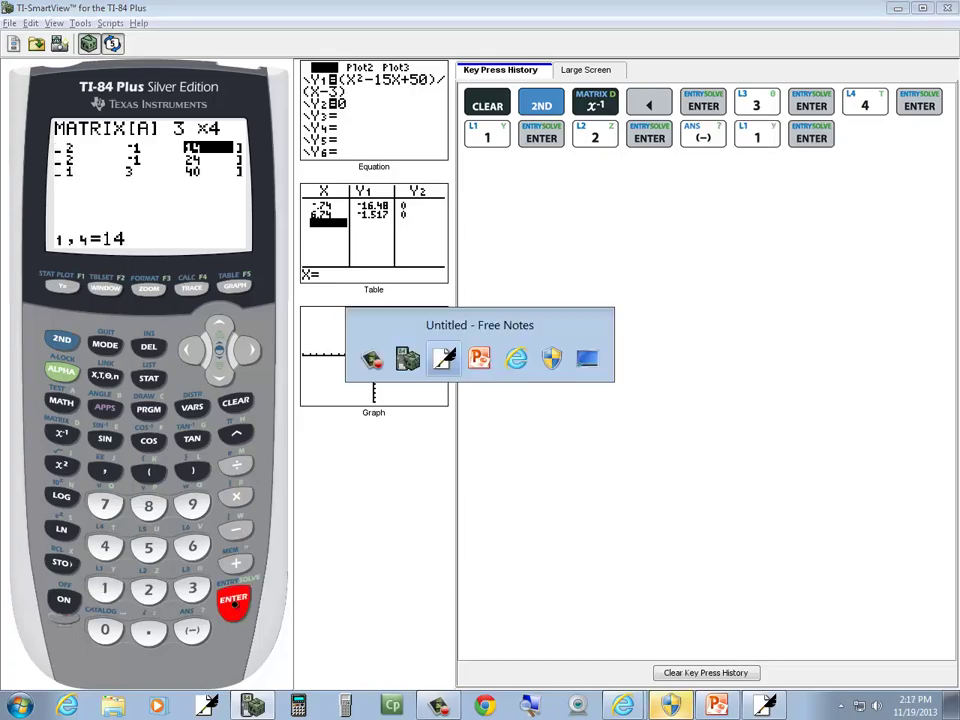
pyautogui.hotkey('alt', 'Tab')
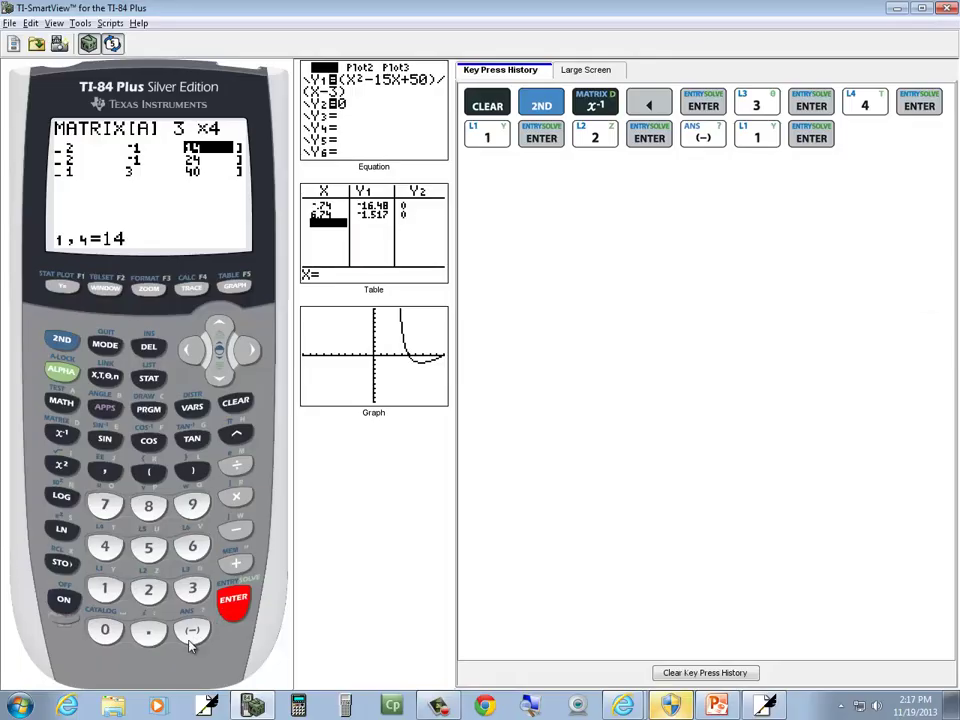
pyautogui.press('-')
pyautogui.press('3')
pyautogui.press('Return')
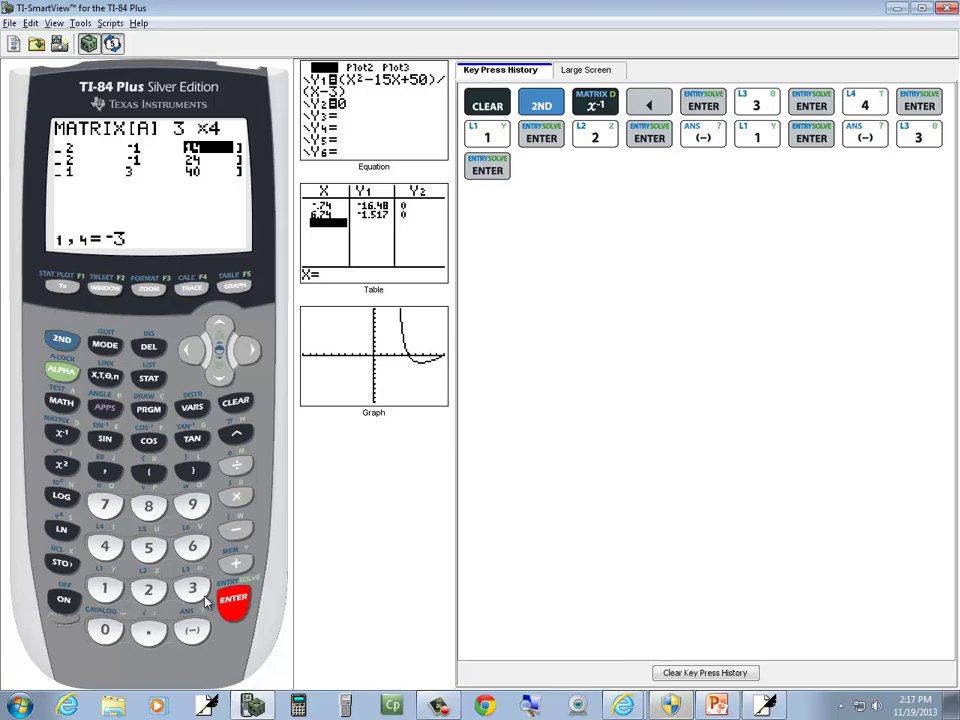
# Enter row two of matrix [A] as 3, −1, 4, 19
pyautogui.press('3')
pyautogui.press('Return')
pyautogui.hotkey('alt', 'Tab')
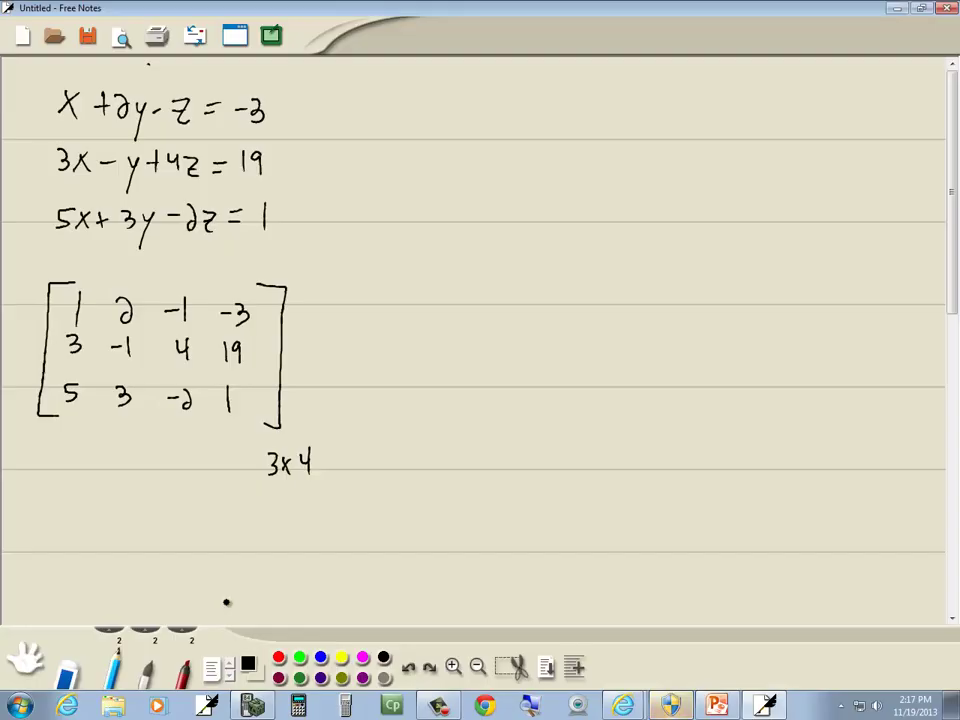
pyautogui.hotkey('alt', 'Tab')
pyautogui.press('-')
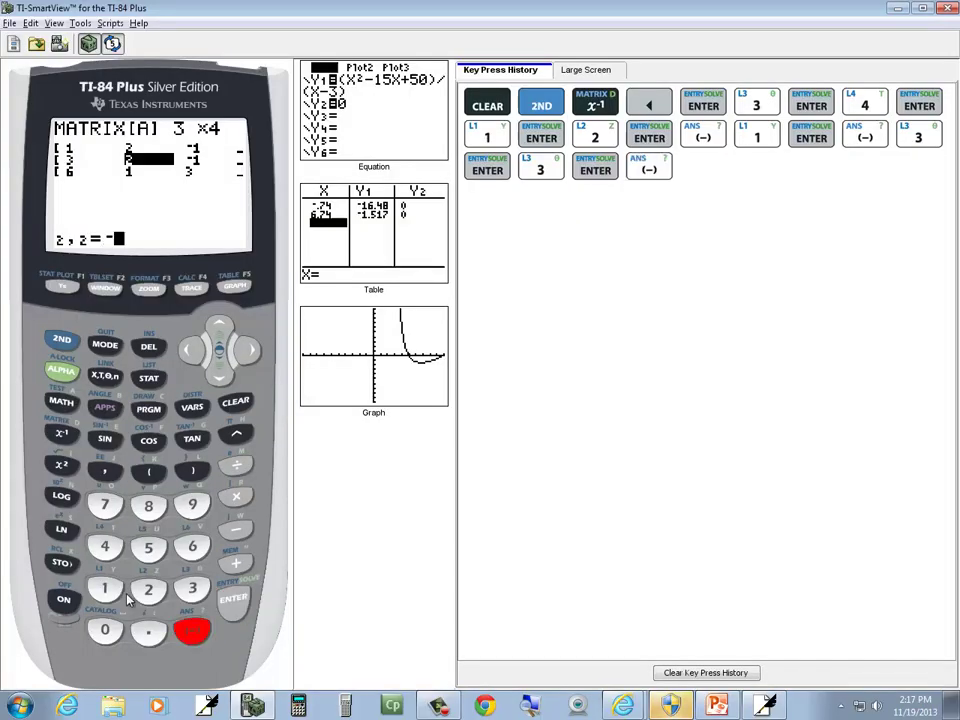
pyautogui.press('1')
pyautogui.press('Return')
pyautogui.write('4')
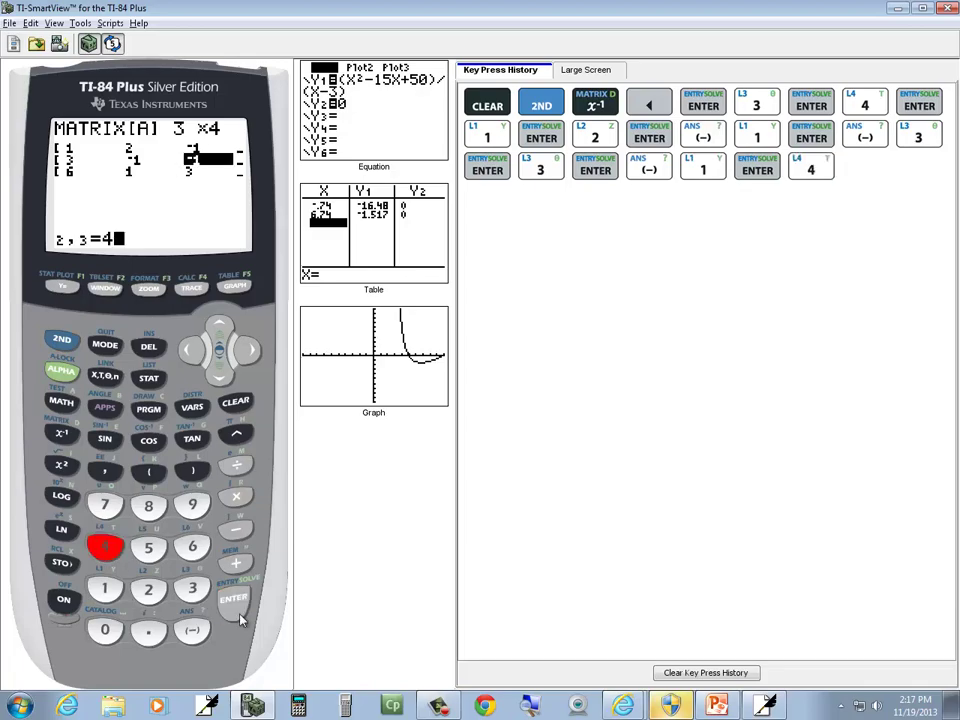
pyautogui.press('Return')
pyautogui.hotkey('alt', 'Tab')
pyautogui.hotkey('alt', 'Tab')
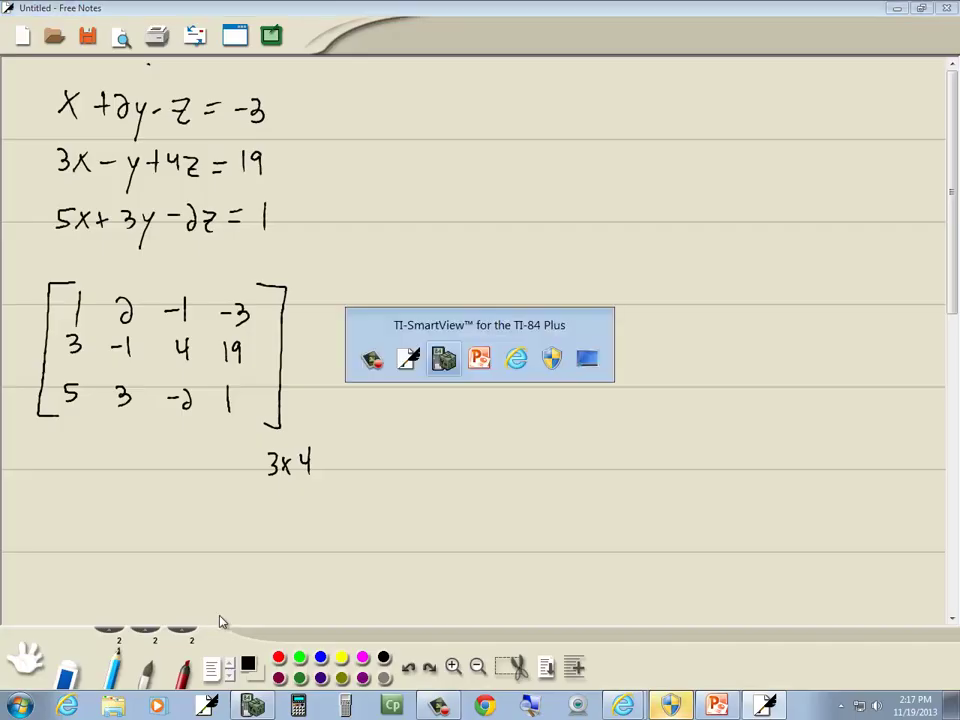
pyautogui.write('19')
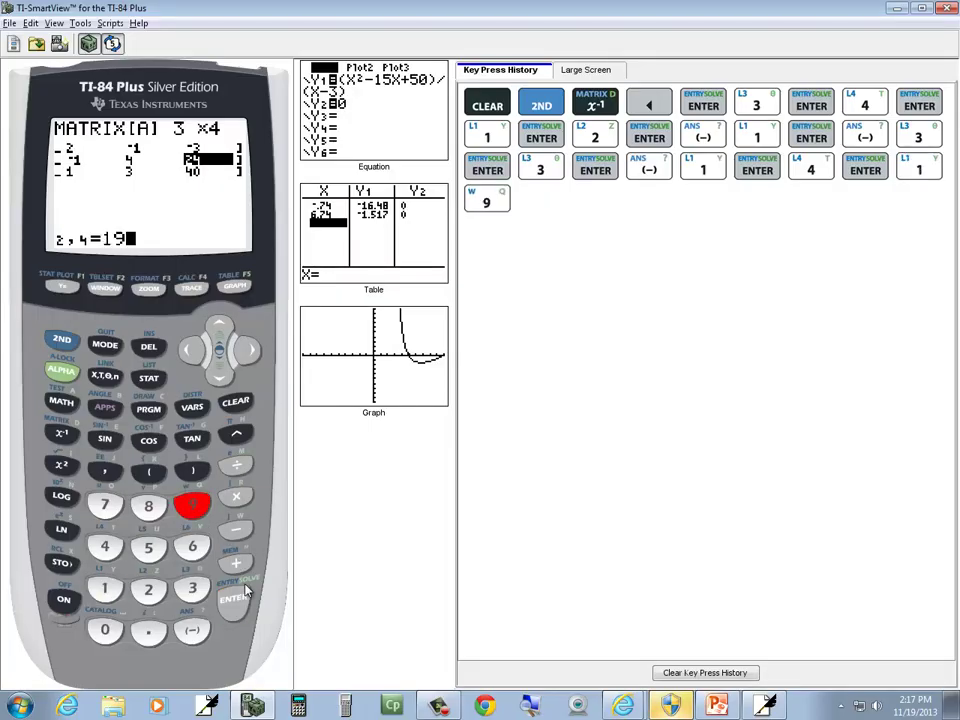
pyautogui.click(240, 601)
# Enter row three of matrix [A] as 5, 3, −2, 1
pyautogui.hotkey('alt', 'Tab')
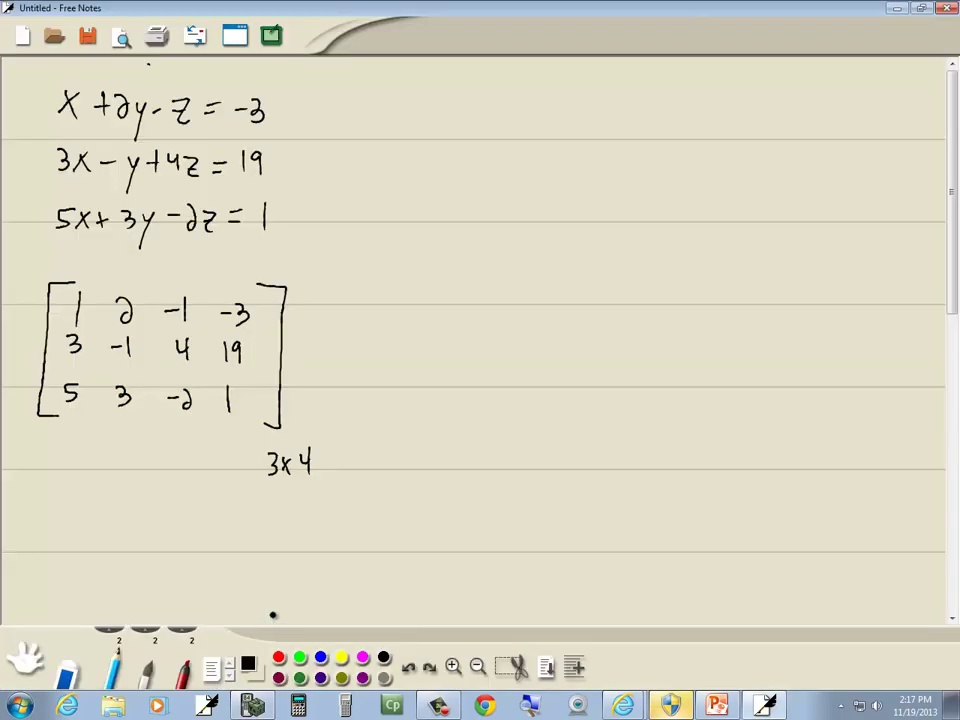
pyautogui.hotkey('alt', 'Tab')
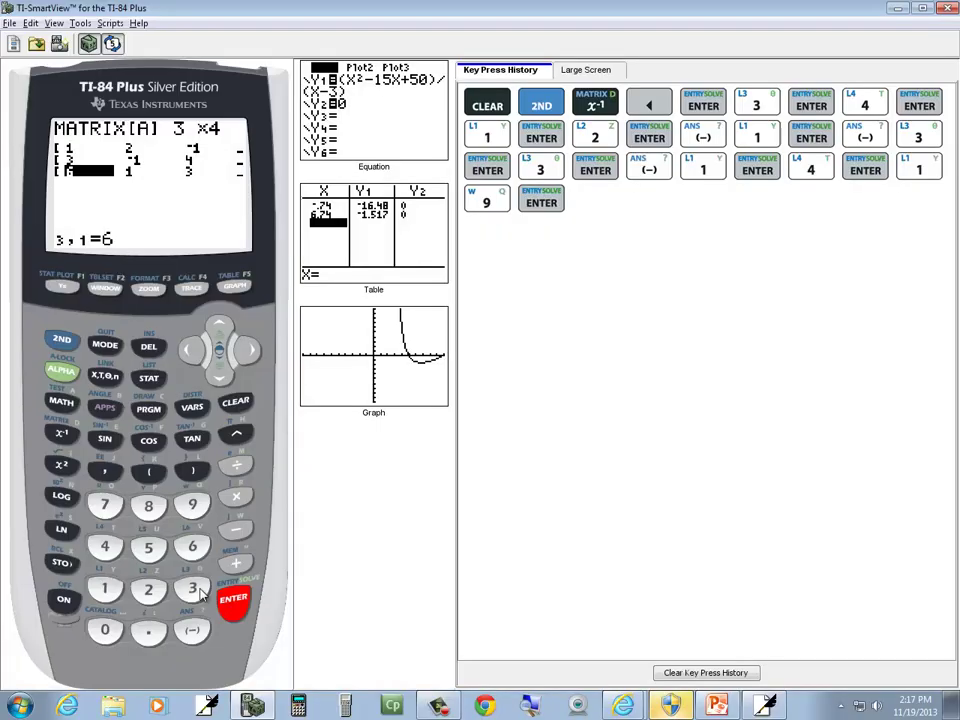
pyautogui.click(152, 550)
pyautogui.click(237, 605)
pyautogui.write('3')
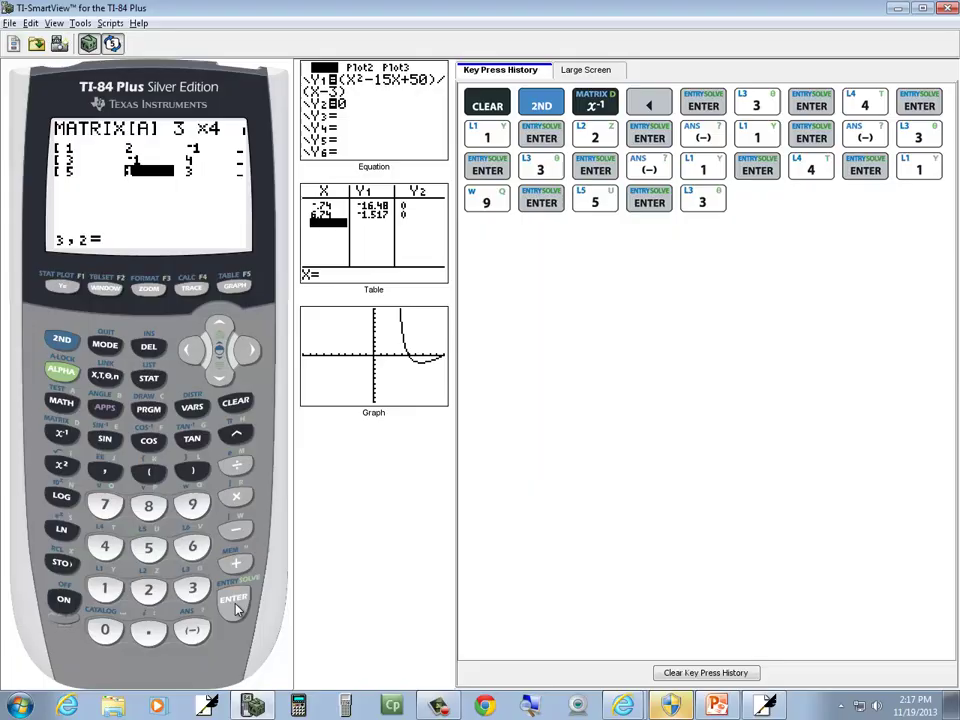
pyautogui.click(237, 605)
pyautogui.hotkey('alt', 'Tab')
pyautogui.hotkey('alt', 'Tab')
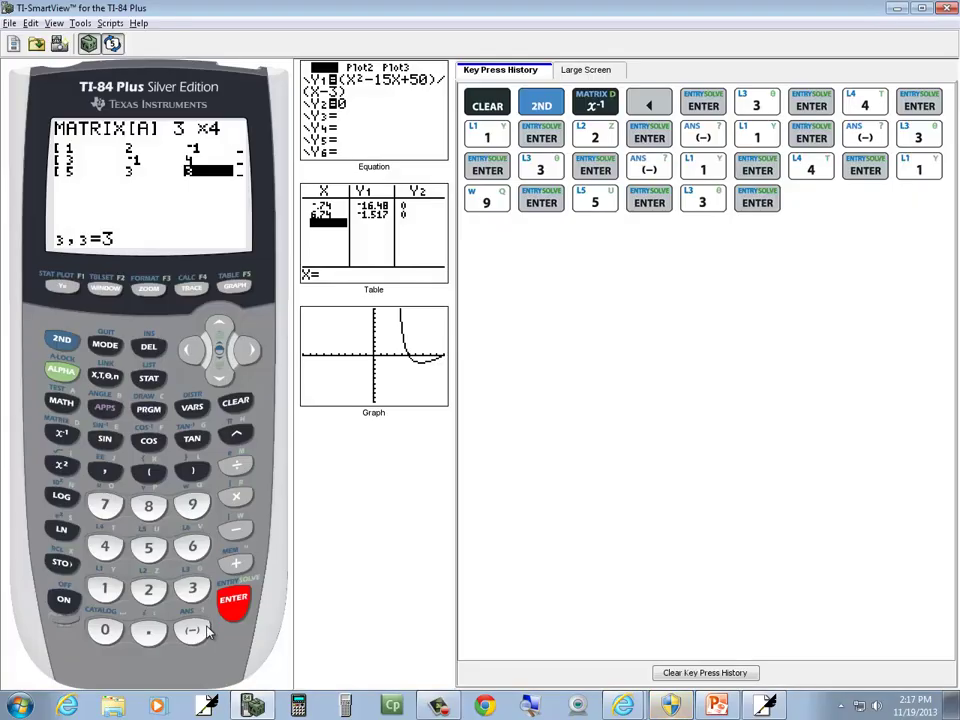
pyautogui.click(190, 629)
pyautogui.write('2')
pyautogui.click(232, 598)
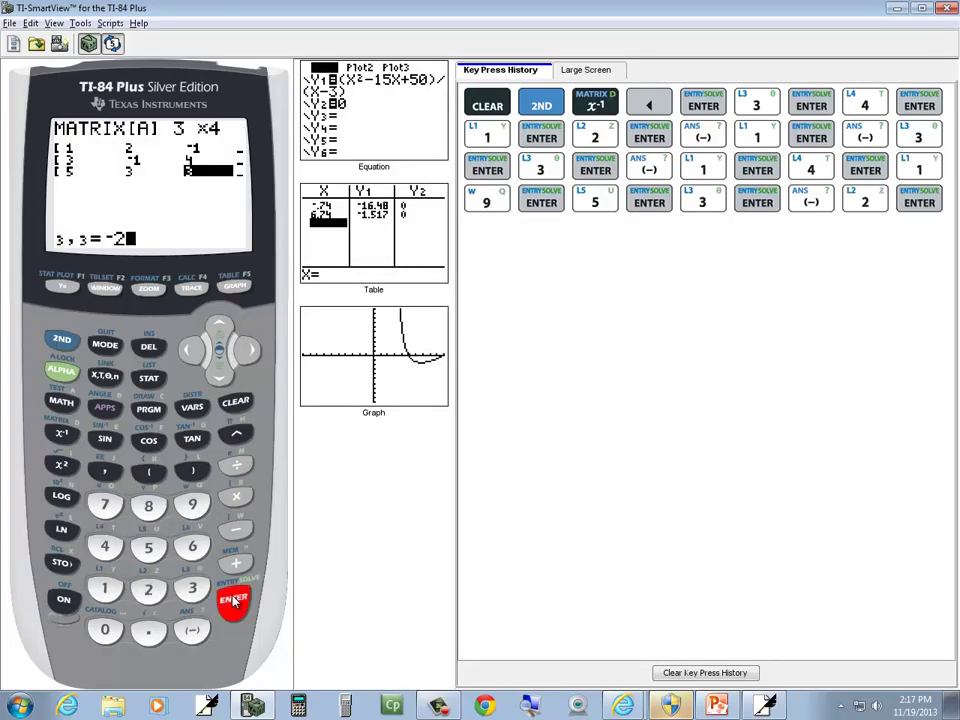
pyautogui.hotkey('alt', 'Tab')
pyautogui.hotkey('alt', 'Tab')
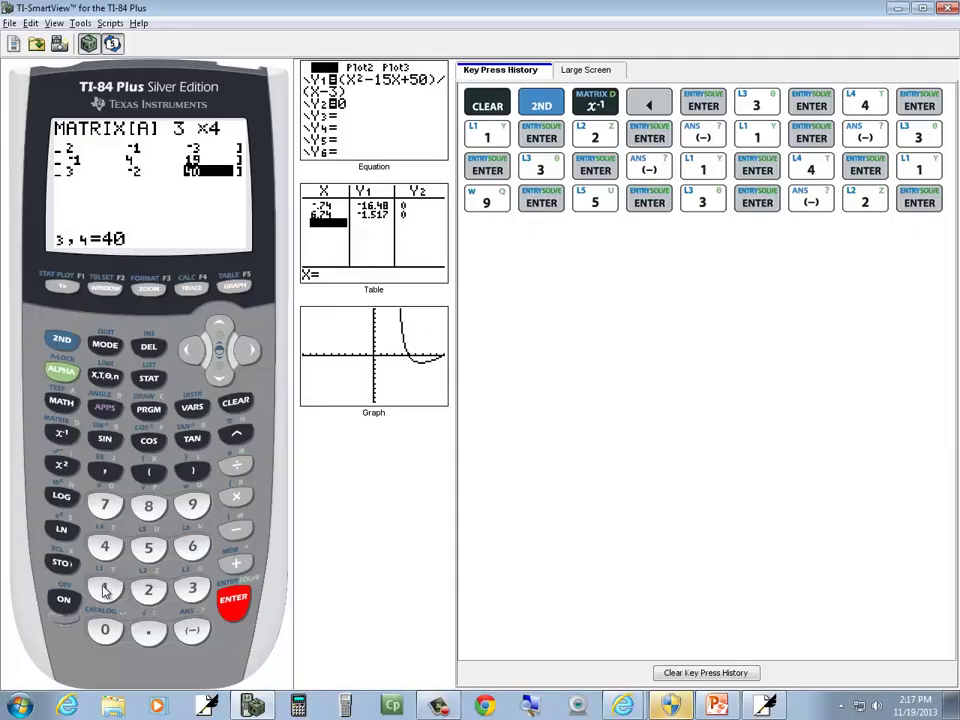
pyautogui.write('1')
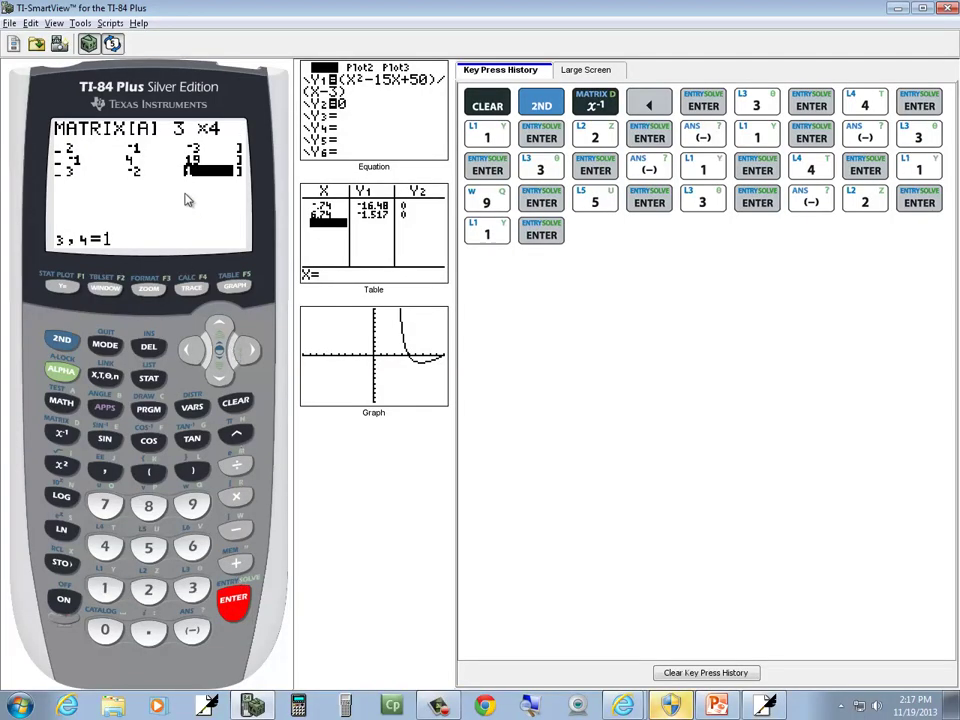
pyautogui.hotkey('alt', 'Tab')
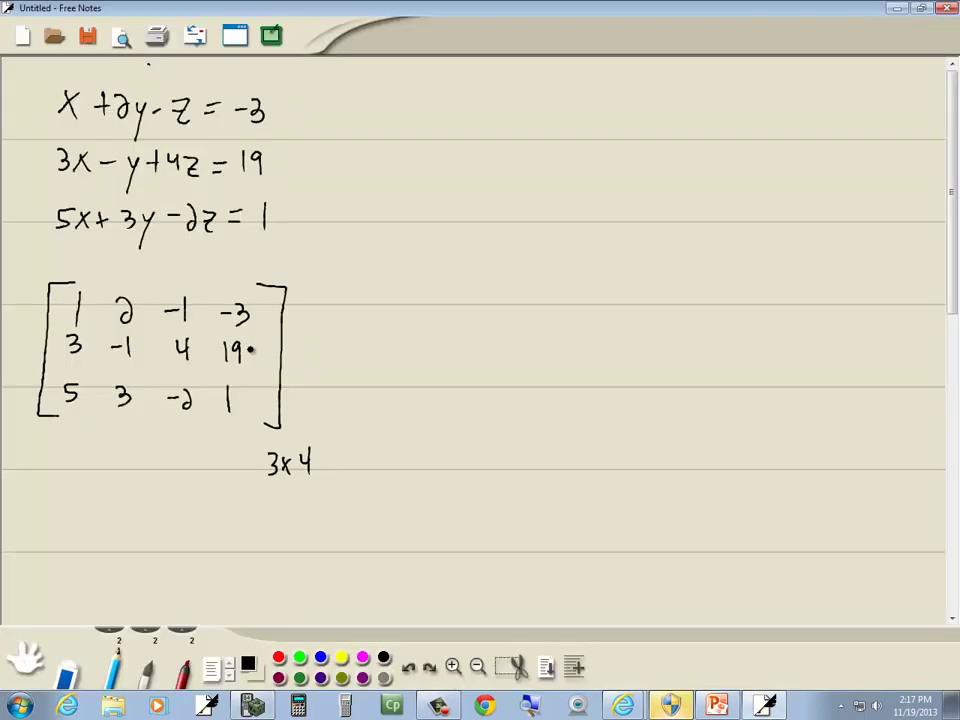
pyautogui.hotkey('alt', 'Tab')
pyautogui.click(189, 362)
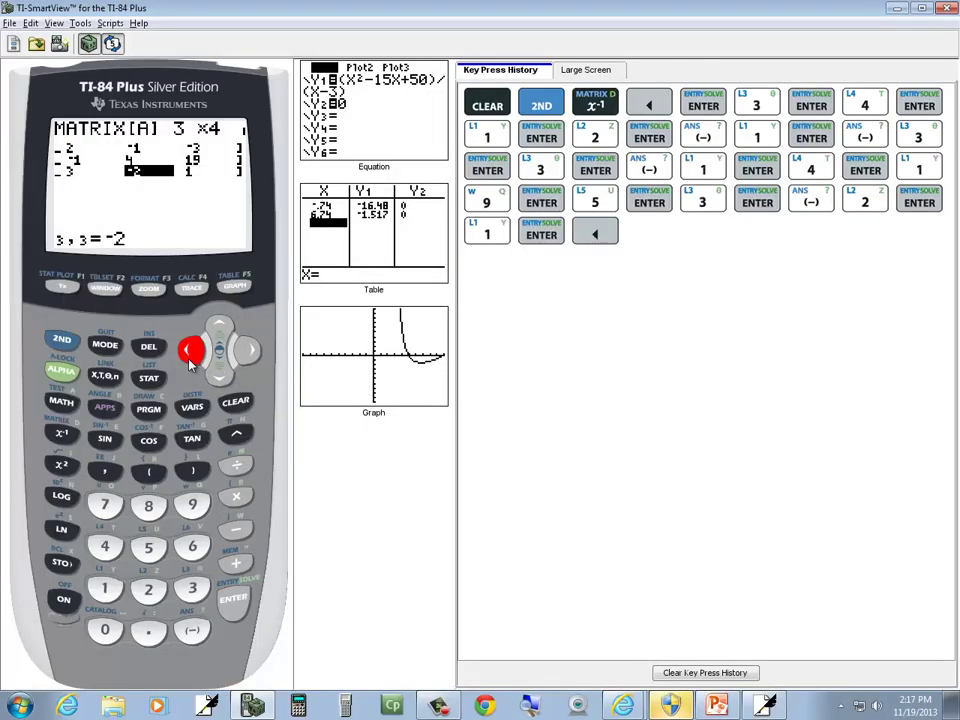
pyautogui.hotkey('alt', 'Tab')
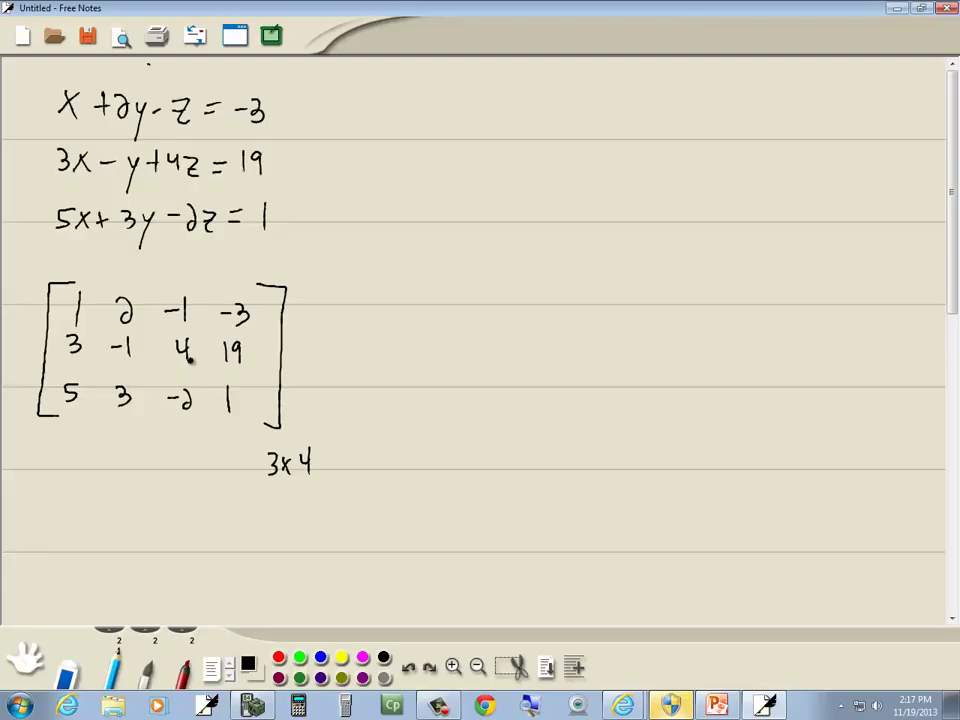
pyautogui.hotkey('alt', 'Tab')
pyautogui.click(186, 355)
pyautogui.click(186, 355)
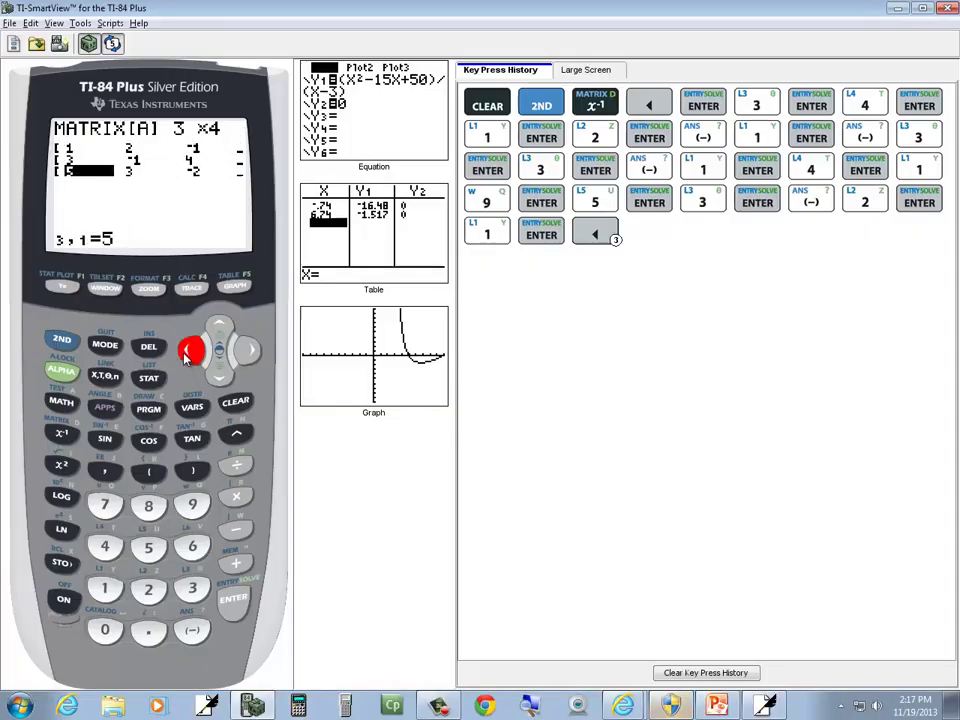
pyautogui.hotkey('alt', 'Tab')
pyautogui.hotkey('alt', 'Tab')
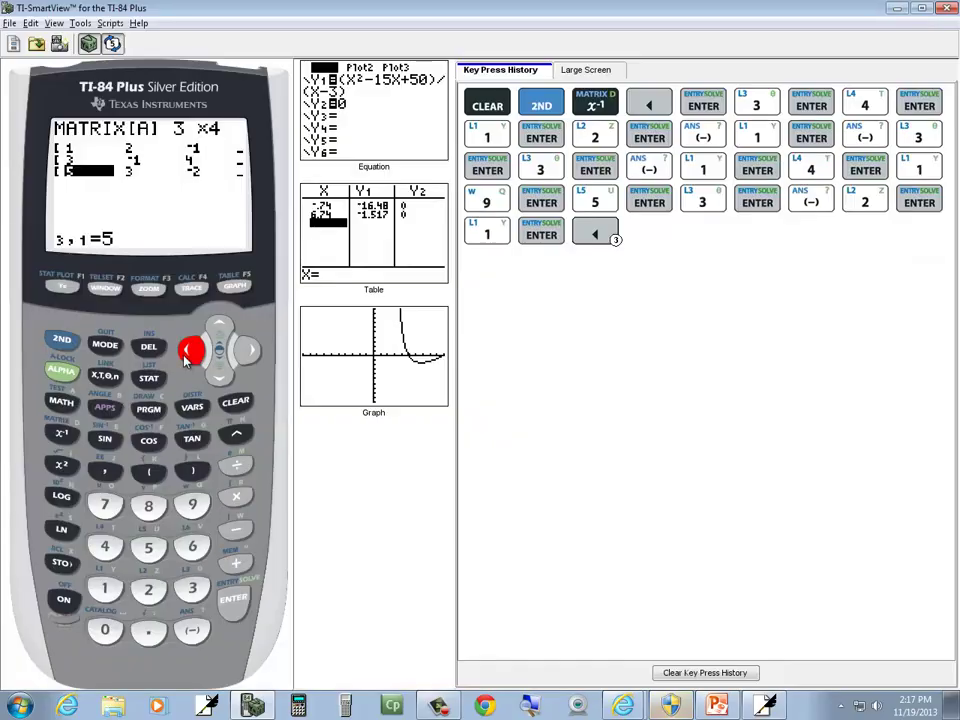
# Quit to the home screen and insert rref( from the MATRIX MATH menu
pyautogui.click(62, 342)
pyautogui.click(105, 346)
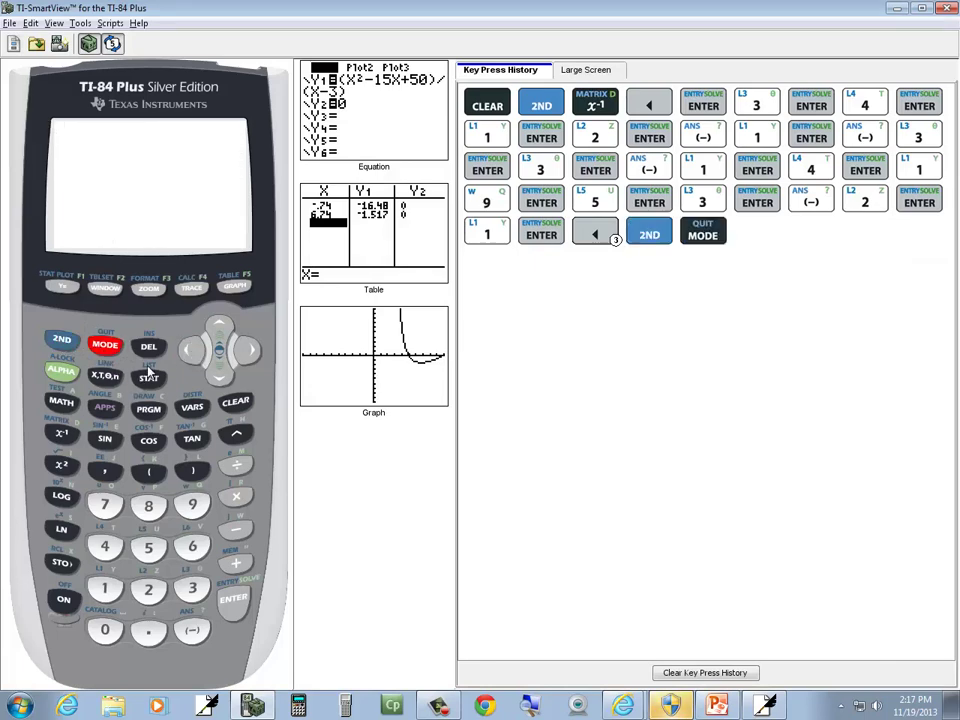
pyautogui.click(63, 342)
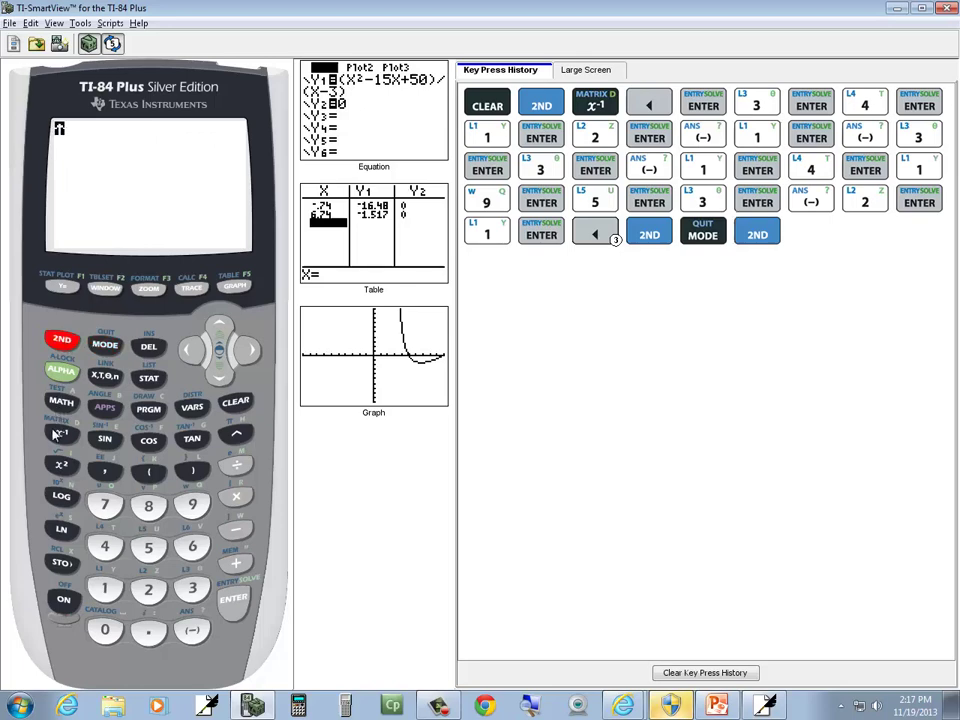
pyautogui.click(62, 437)
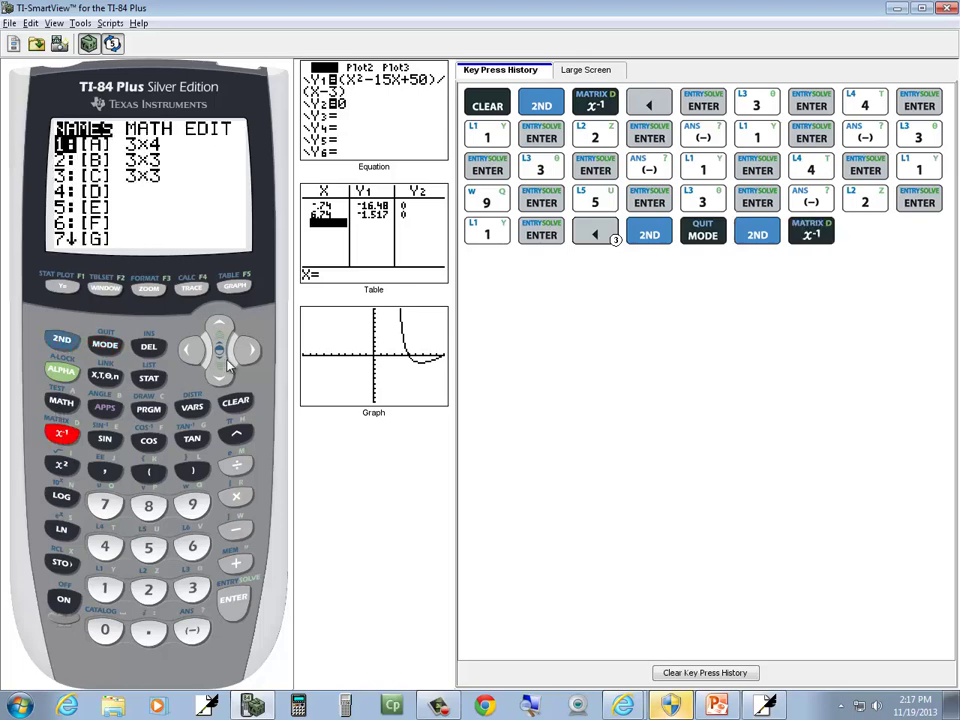
pyautogui.click(248, 351)
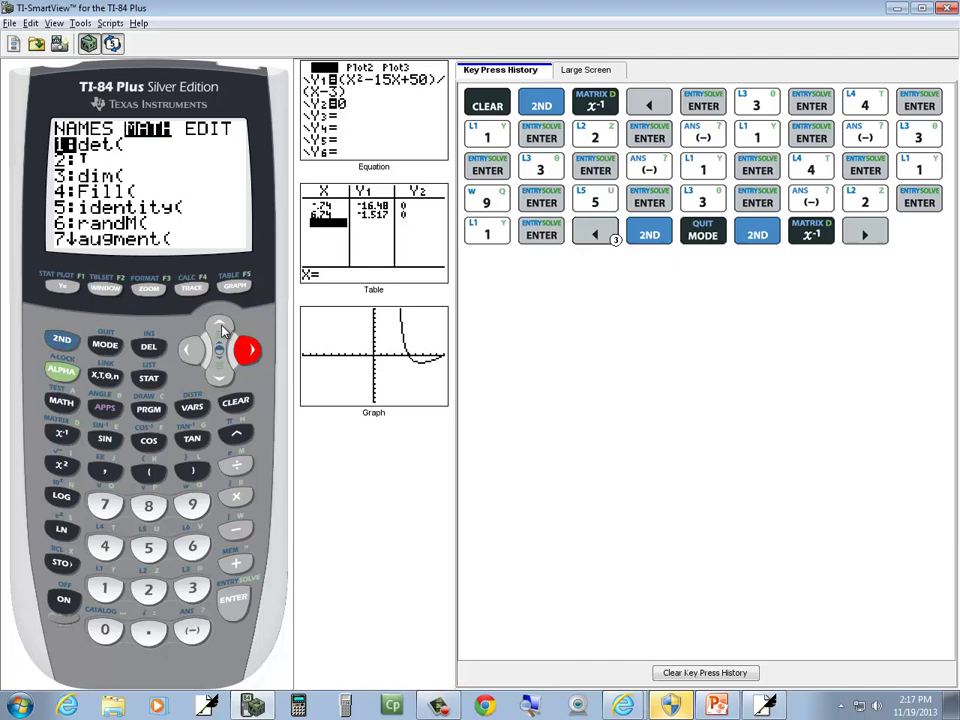
pyautogui.click(220, 330)
pyautogui.click(220, 330)
pyautogui.click(220, 330)
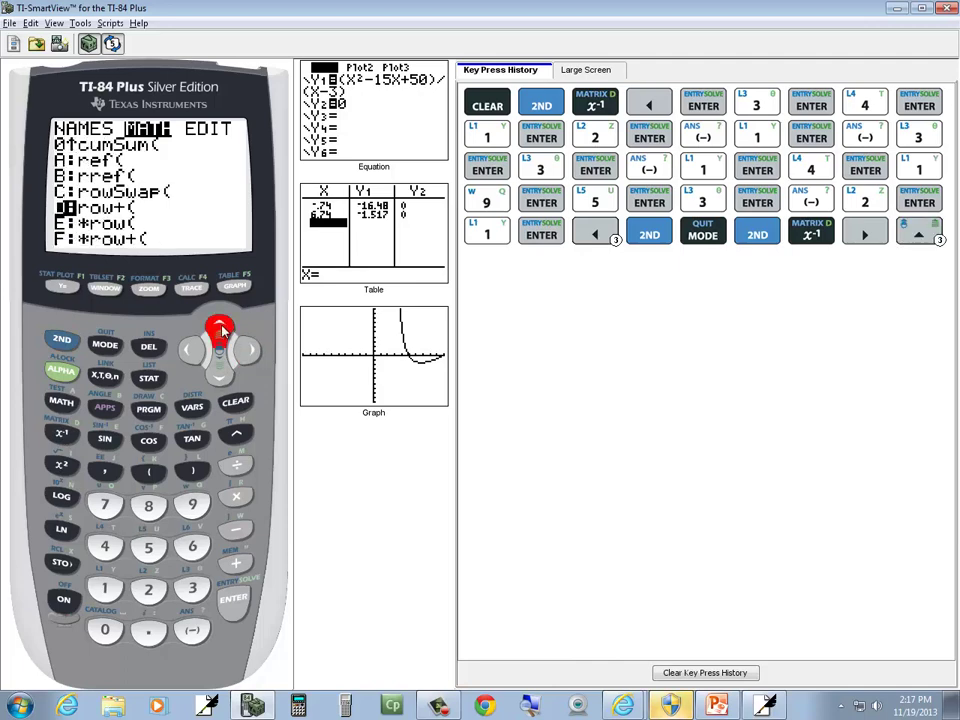
pyautogui.click(220, 330)
pyautogui.click(220, 330)
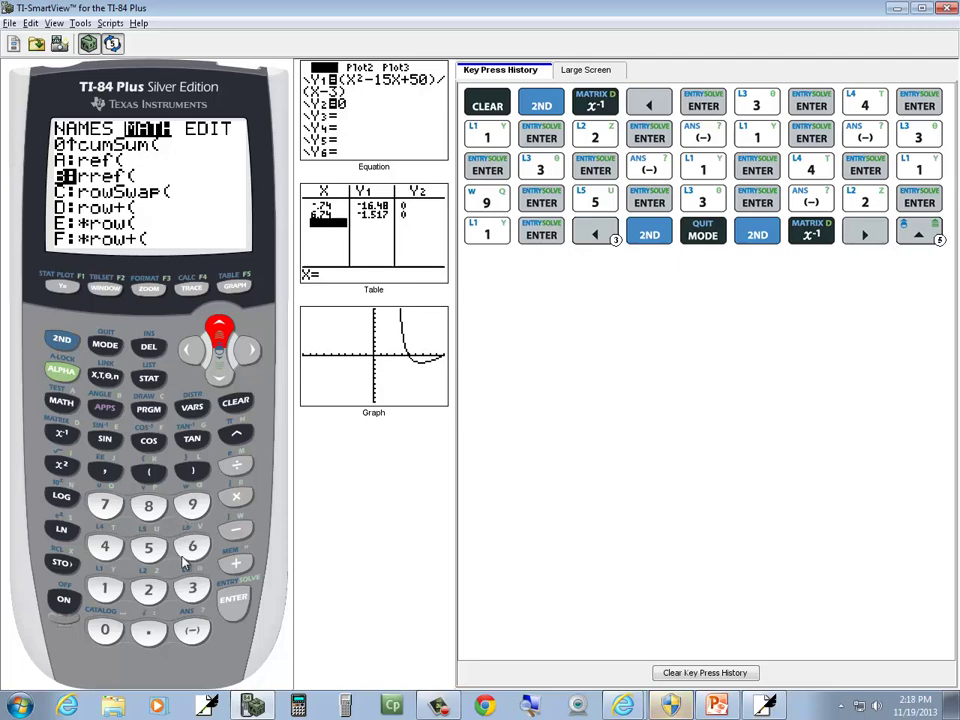
pyautogui.click(233, 598)
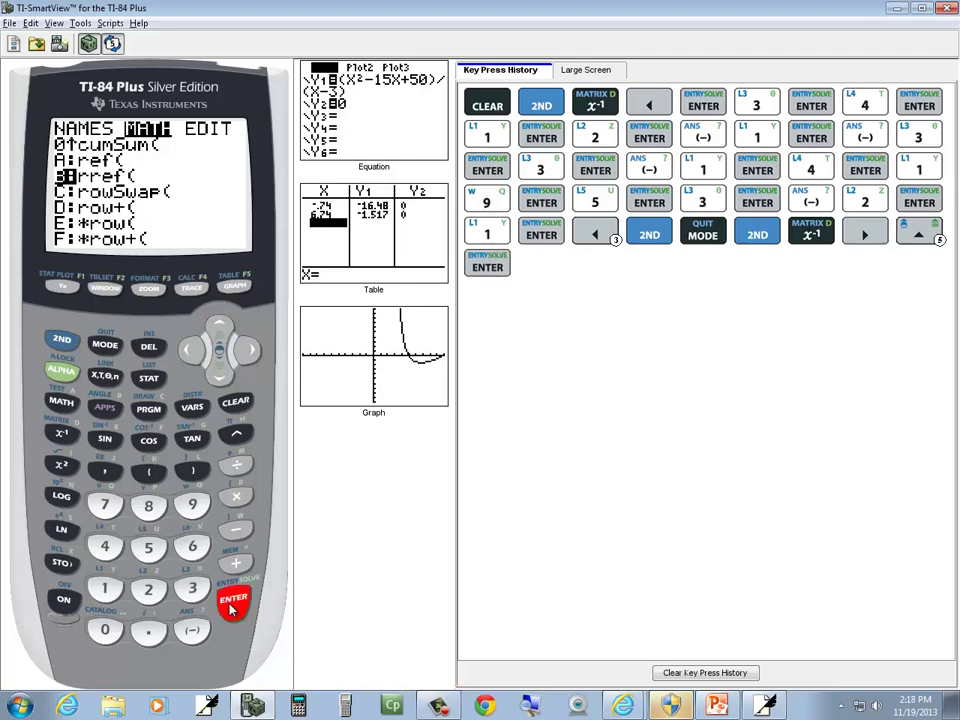
# Insert matrix [A] into rref( to get rows 1 0 0 2, 0 1 0 −1, 0 0 1 3
pyautogui.click(62, 340)
pyautogui.click(61, 433)
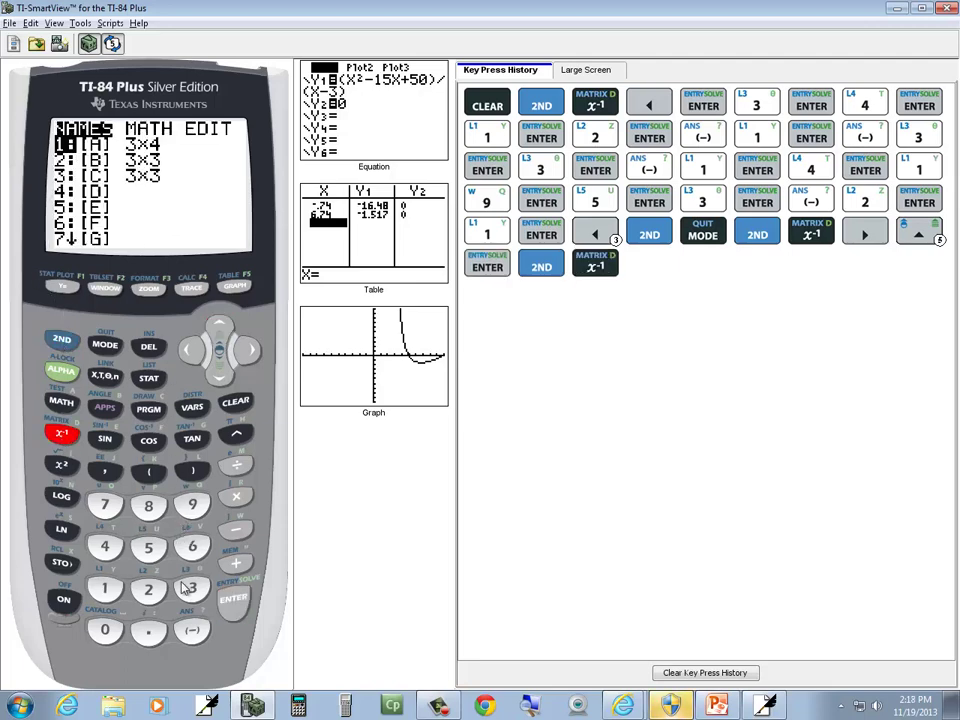
pyautogui.click(235, 610)
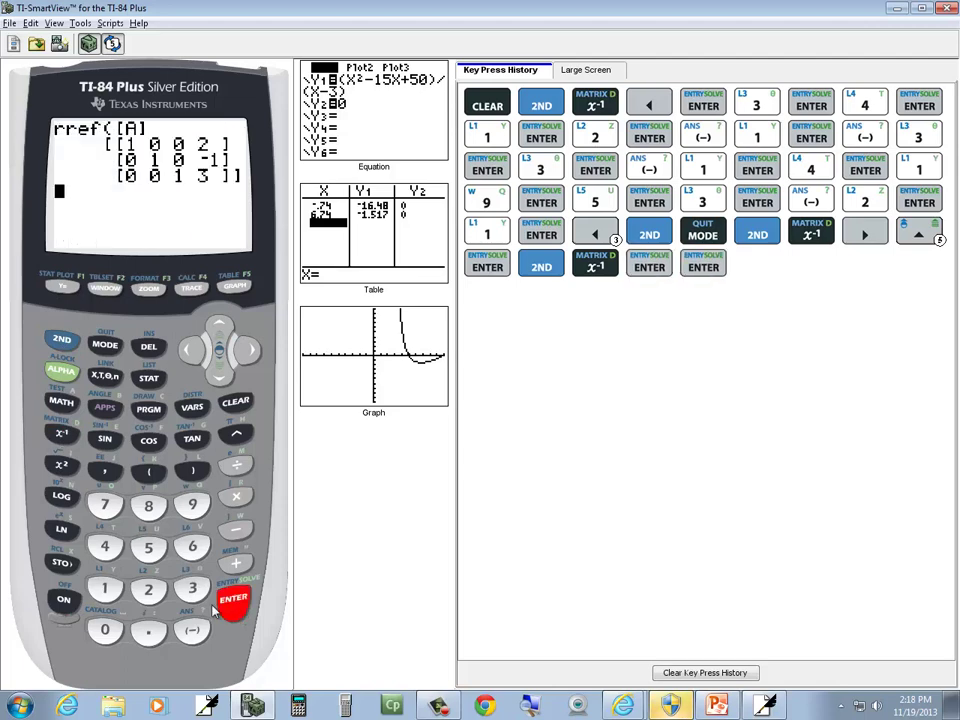
# Handwrite the reduced matrix 1 0 0 2 / 0 1 0 −1 / 0 0 1 3 beside the original
pyautogui.hotkey('alt', 'Tab')
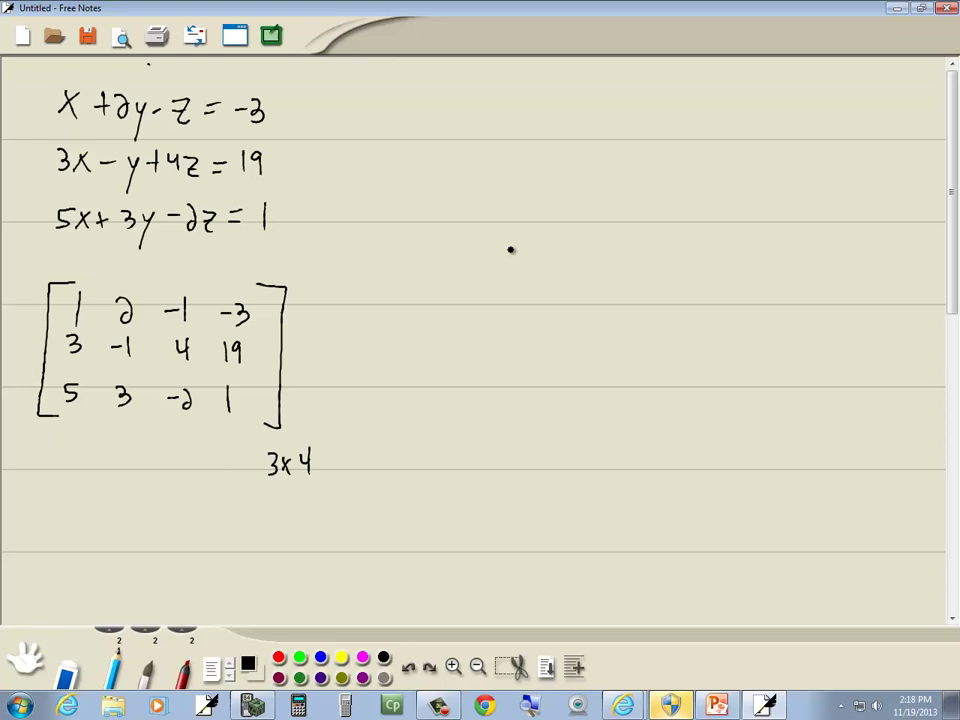
pyautogui.moveTo(497, 157)
pyautogui.mouseDown()
pyautogui.moveTo(439, 302)
pyautogui.moveTo(466, 307)
pyautogui.mouseUp()
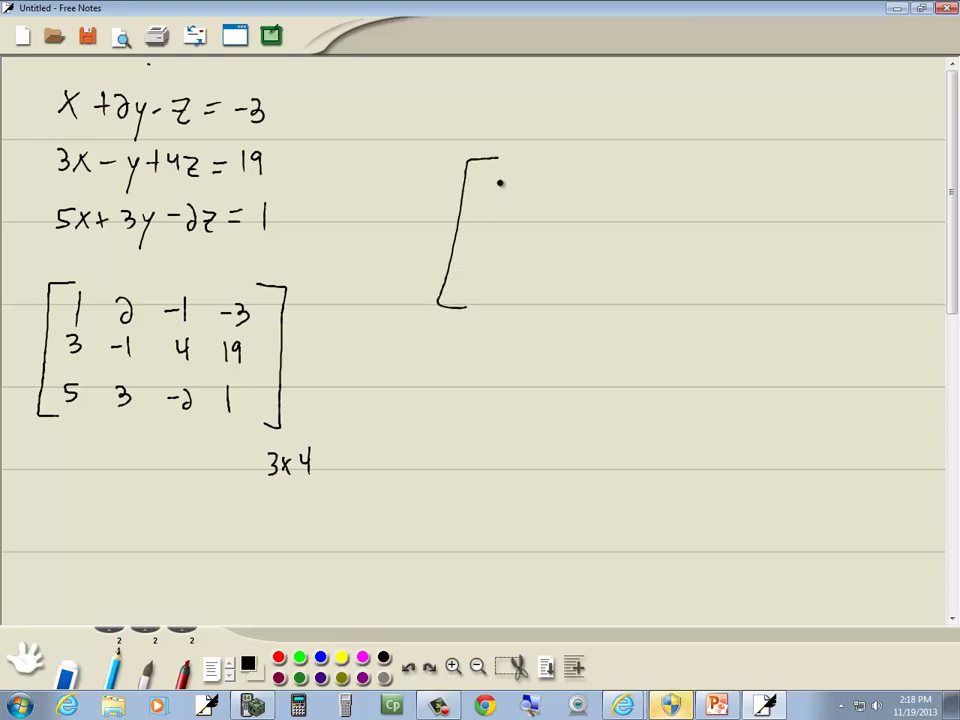
pyautogui.moveTo(498, 185); pyautogui.dragTo(497, 215)
pyautogui.moveTo(558, 194); pyautogui.dragTo(557, 194)
pyautogui.moveTo(606, 195)
pyautogui.mouseDown()
pyautogui.moveTo(613, 202)
pyautogui.moveTo(605, 196)
pyautogui.mouseUp()
pyautogui.moveTo(508, 229); pyautogui.dragTo(507, 231)
pyautogui.moveTo(557, 229)
pyautogui.mouseDown()
pyautogui.moveTo(557, 255)
pyautogui.moveTo(601, 232)
pyautogui.mouseUp()
pyautogui.moveTo(512, 265)
pyautogui.mouseDown()
pyautogui.moveTo(556, 272)
pyautogui.moveTo(603, 300)
pyautogui.mouseUp()
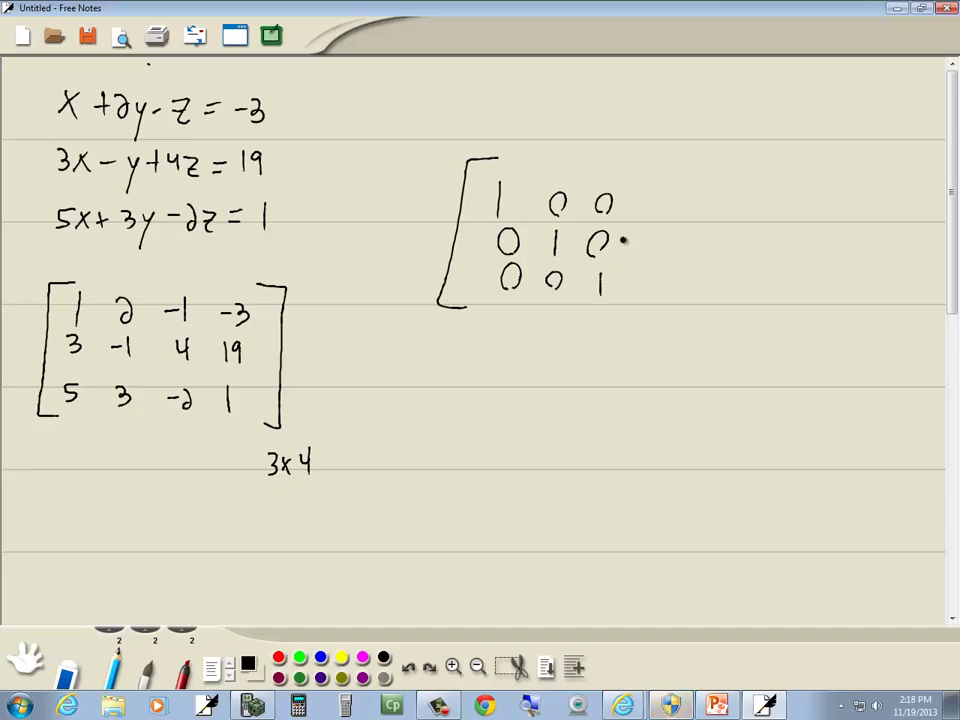
pyautogui.hotkey('alt', 'Tab')
pyautogui.hotkey('alt', 'Tab')
pyautogui.moveTo(645, 193); pyautogui.dragTo(660, 210)
pyautogui.moveTo(634, 250)
pyautogui.mouseDown()
pyautogui.moveTo(657, 259)
pyautogui.moveTo(646, 296)
pyautogui.mouseUp()
pyautogui.hotkey('alt', 'Tab')
pyautogui.hotkey('alt', 'Tab')
pyautogui.moveTo(662, 166); pyautogui.dragTo(676, 331)
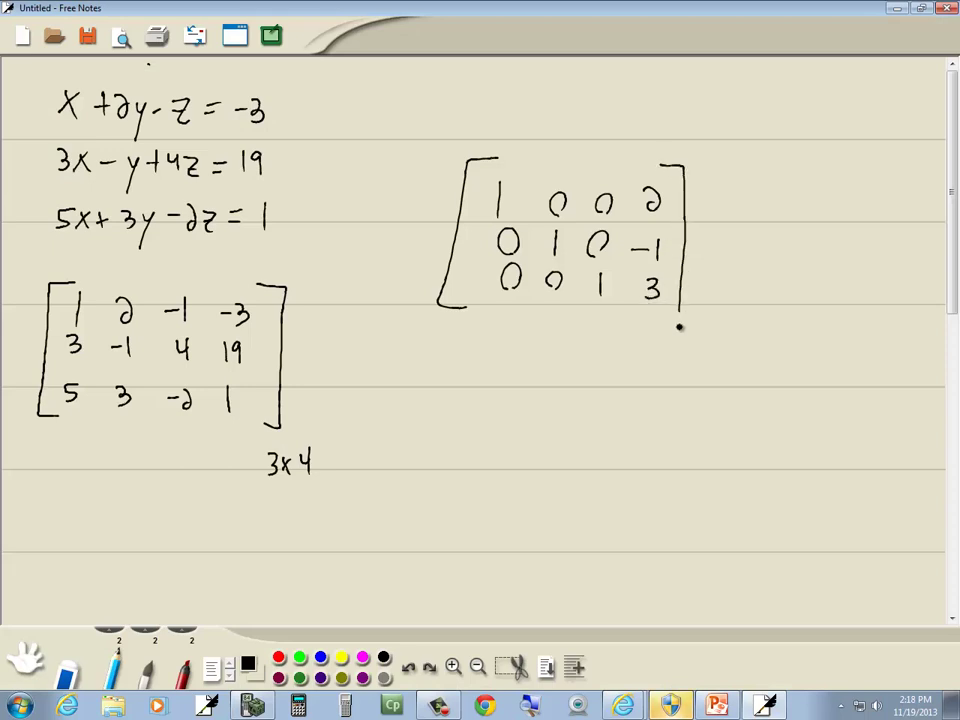
# Box the 3x3 identity part of the reduced matrix in red
pyautogui.click(279, 657)
pyautogui.moveTo(604, 307)
pyautogui.mouseDown()
pyautogui.moveTo(482, 292)
pyautogui.moveTo(486, 184)
pyautogui.moveTo(615, 178)
pyautogui.moveTo(615, 274)
pyautogui.moveTo(604, 306)
pyautogui.mouseUp()
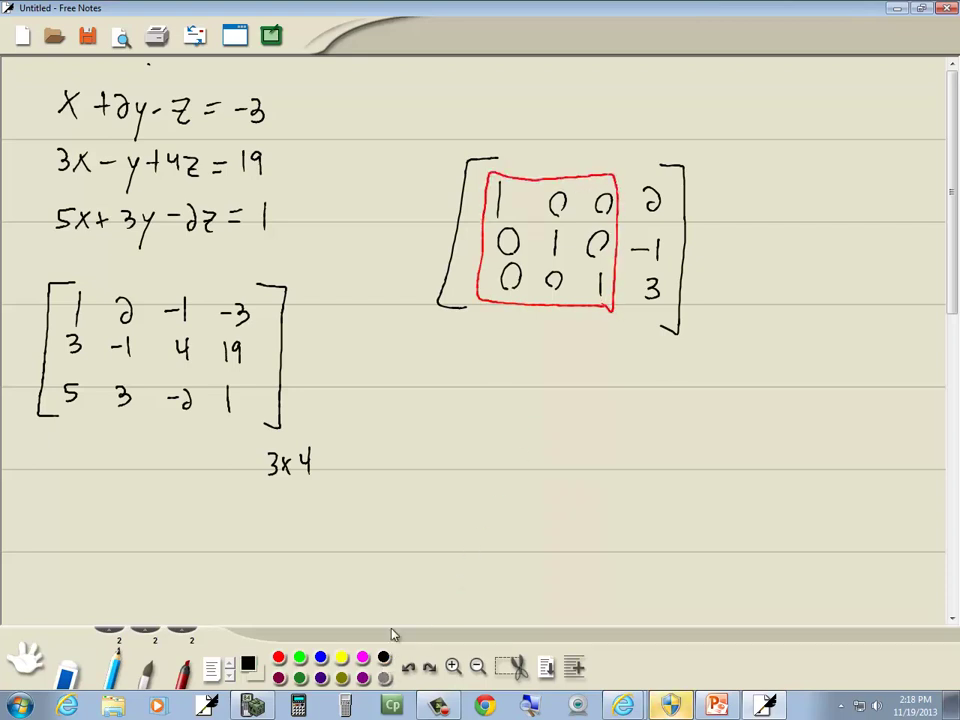
pyautogui.click(384, 657)
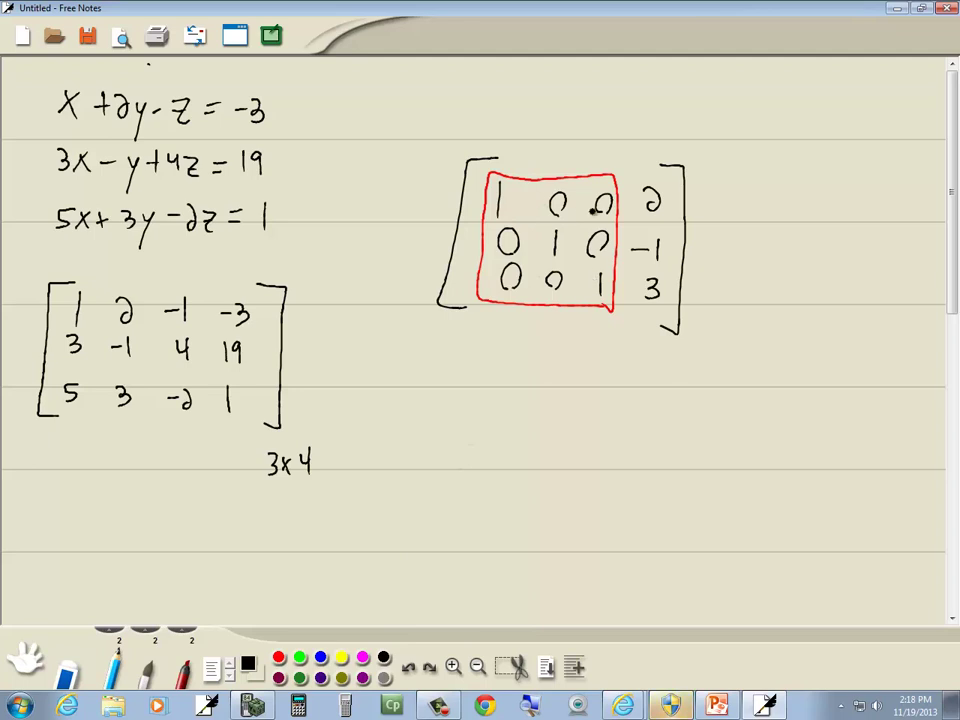
pyautogui.click(278, 657)
# In red, label the reduced matrix's last column and the original matrix's columns x, y, z
pyautogui.moveTo(670, 199); pyautogui.dragTo(716, 208)
pyautogui.moveTo(719, 190); pyautogui.dragTo(692, 241)
pyautogui.moveTo(703, 238)
pyautogui.mouseDown()
pyautogui.moveTo(712, 252)
pyautogui.moveTo(690, 284)
pyautogui.moveTo(712, 299)
pyautogui.mouseUp()
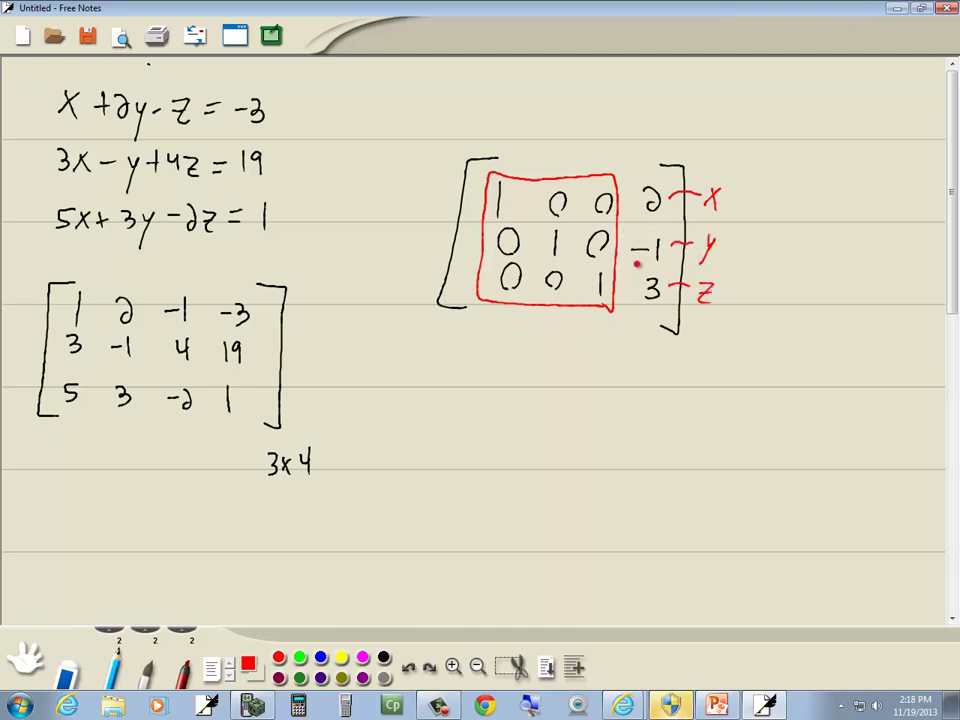
pyautogui.moveTo(78, 265); pyautogui.dragTo(89, 281)
pyautogui.moveTo(89, 264)
pyautogui.mouseDown()
pyautogui.moveTo(79, 282)
pyautogui.moveTo(126, 280)
pyautogui.mouseUp()
pyautogui.moveTo(131, 268); pyautogui.dragTo(121, 292)
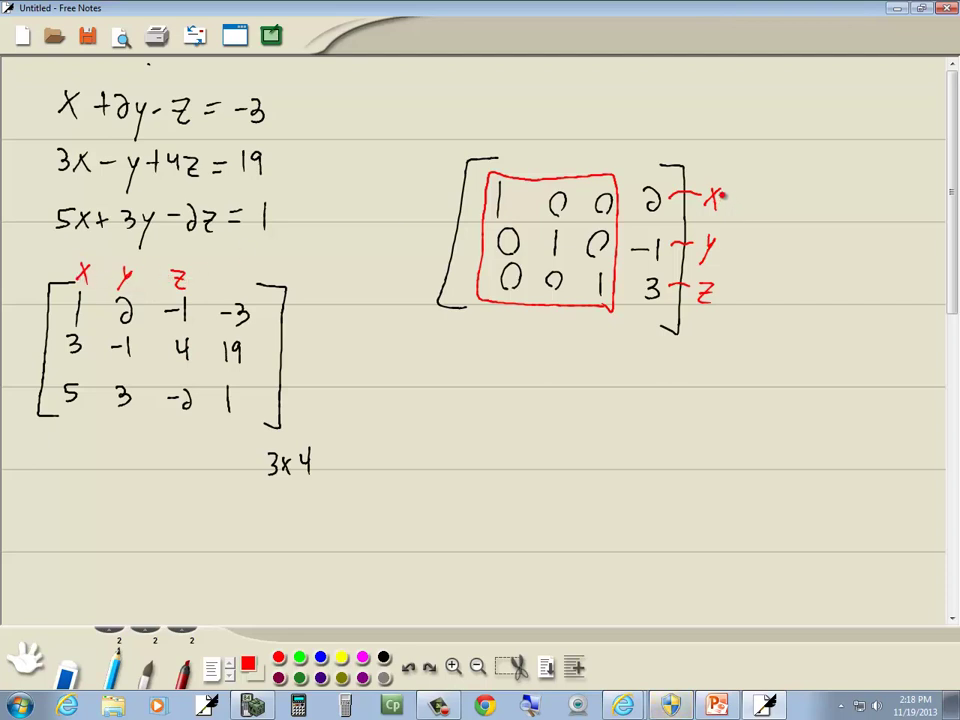
# In black, write the solution (2,−1,3) below the reduced matrix
pyautogui.click(383, 657)
pyautogui.moveTo(534, 347)
pyautogui.mouseDown()
pyautogui.moveTo(529, 392)
pyautogui.moveTo(556, 383)
pyautogui.moveTo(560, 398)
pyautogui.mouseUp()
pyautogui.moveTo(575, 381); pyautogui.dragTo(598, 390)
pyautogui.moveTo(608, 385)
pyautogui.mouseDown()
pyautogui.moveTo(604, 398)
pyautogui.moveTo(641, 392)
pyautogui.moveTo(572, 329)
pyautogui.moveTo(661, 406)
pyautogui.mouseUp()
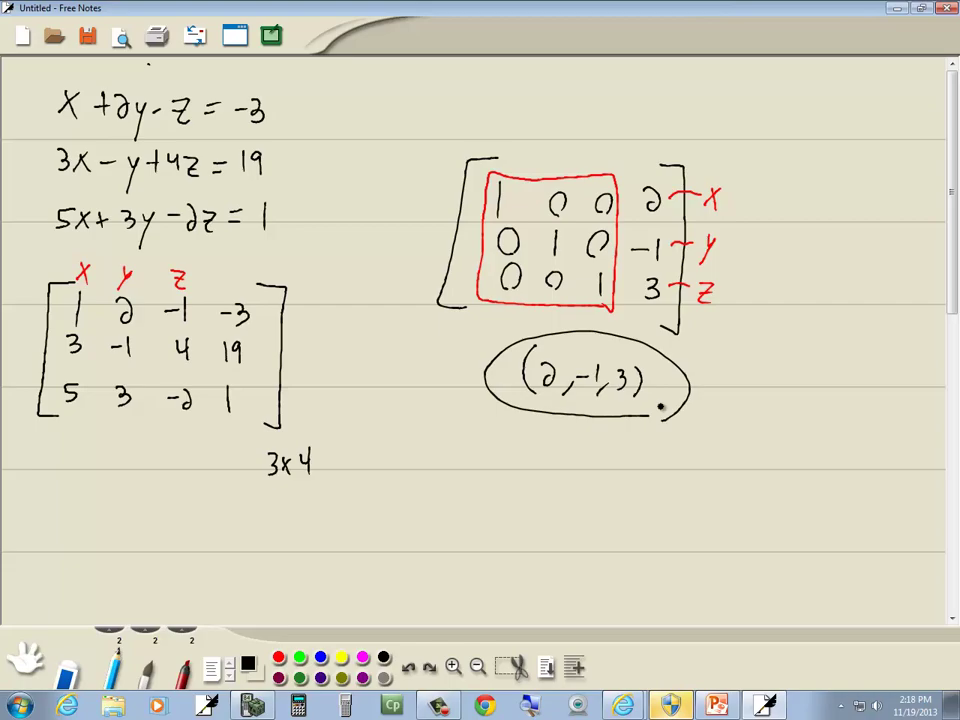